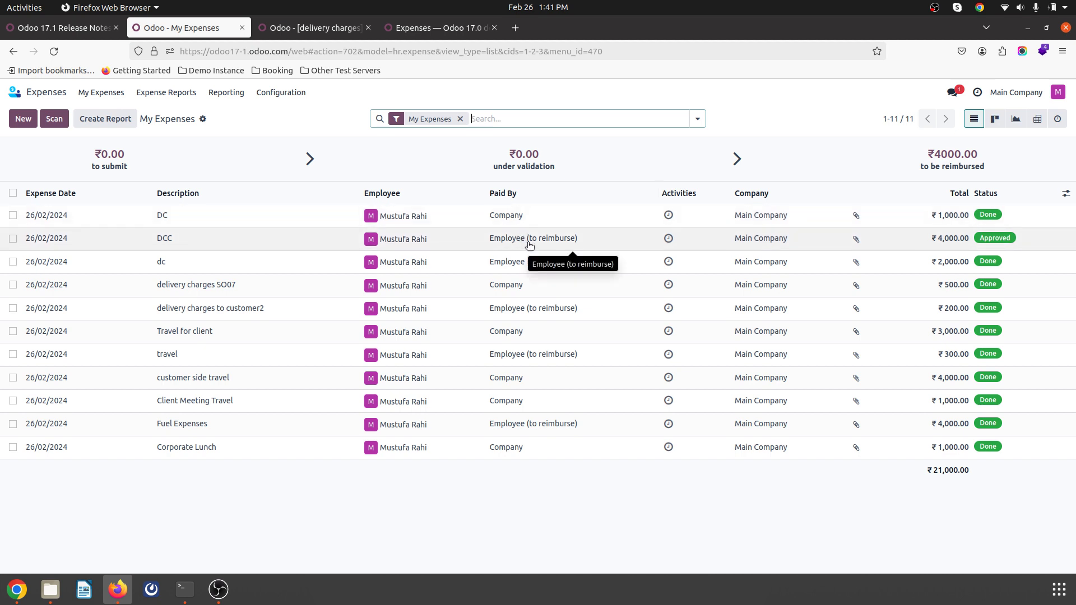
# Open the DC expense paid by the company, check its vendor choices, and return to the expense list
pyautogui.click(507, 219)
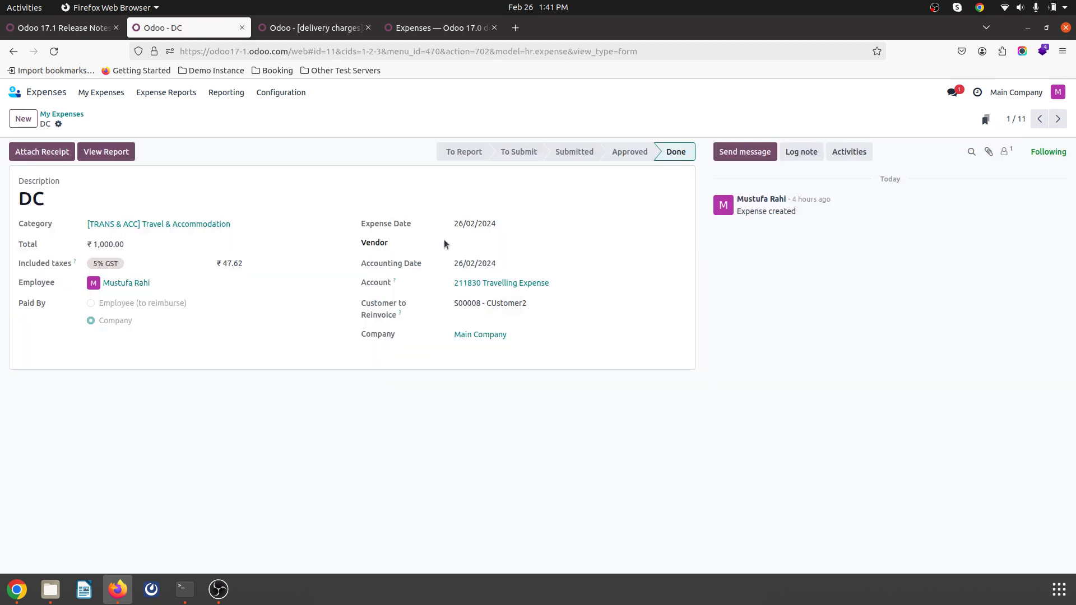
pyautogui.click(484, 243)
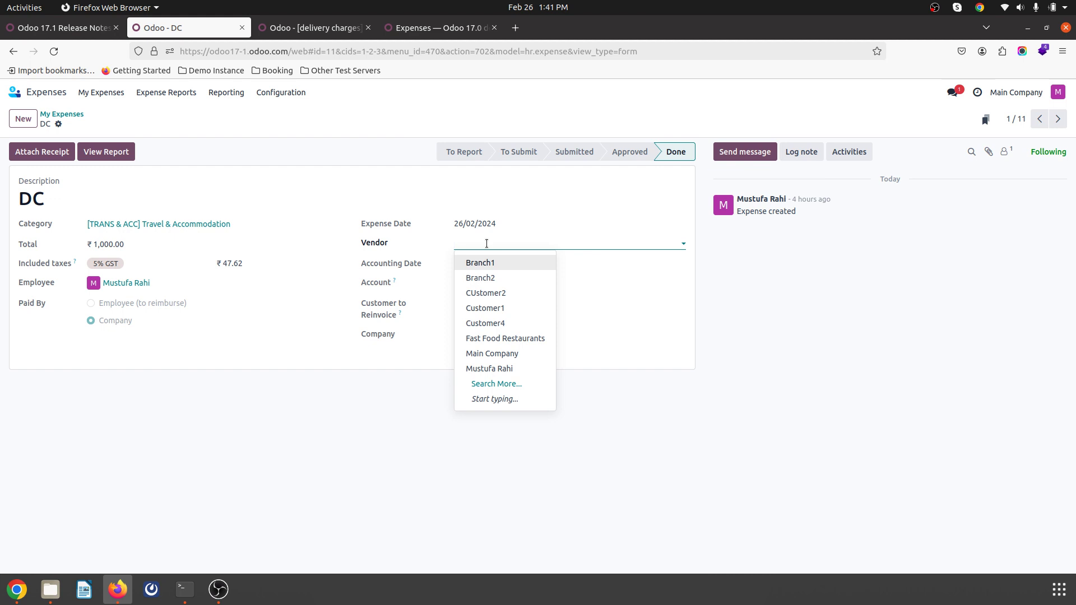
pyautogui.click(402, 186)
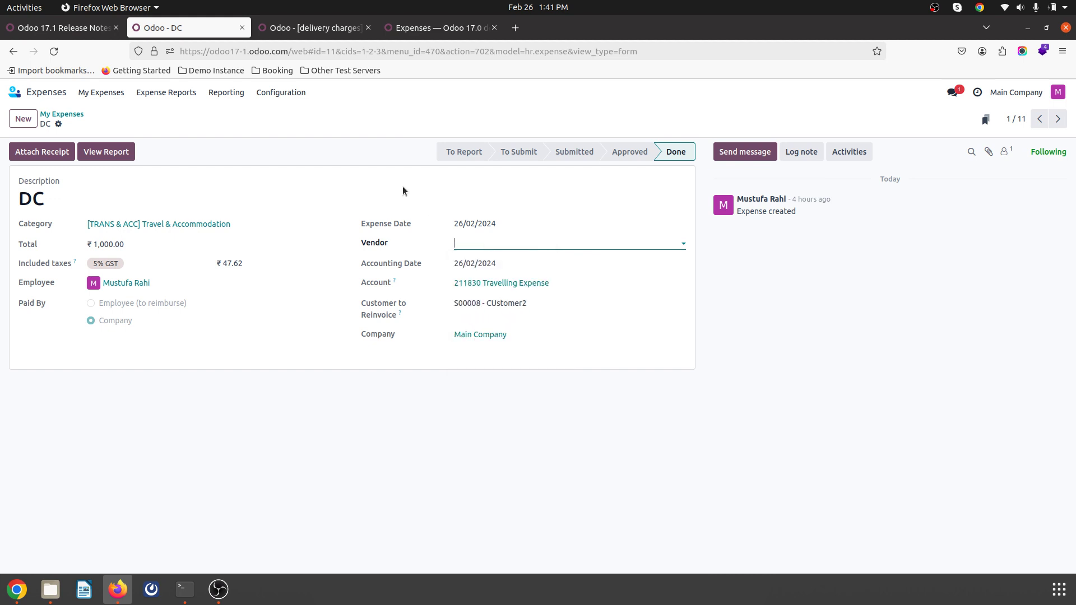
pyautogui.click(70, 115)
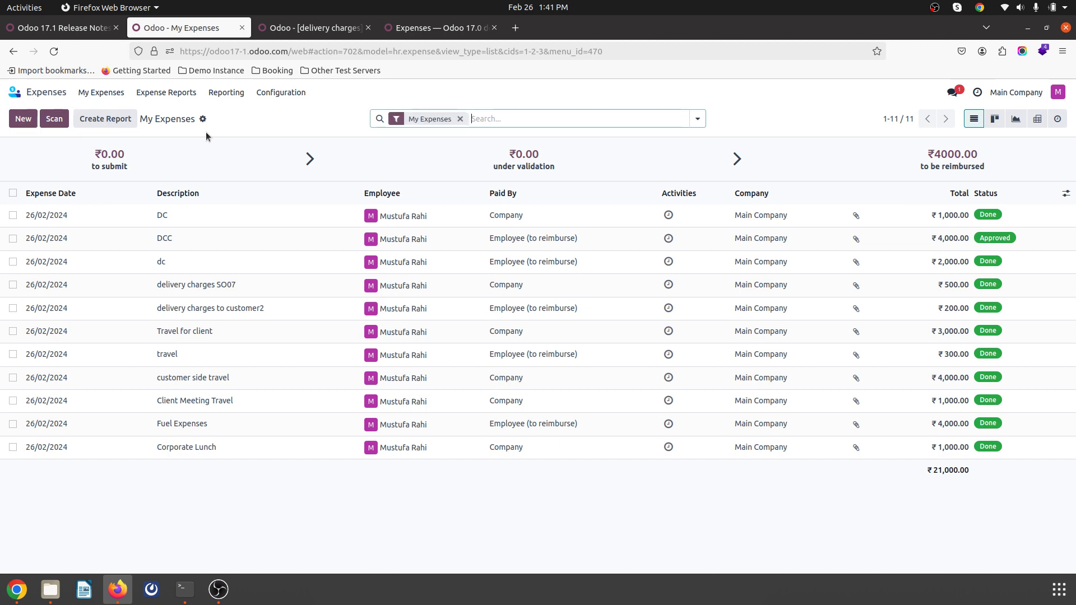
# In the Expenses settings, start creating a new employee expense journal named "Employee Expenses"
pyautogui.click(262, 94)
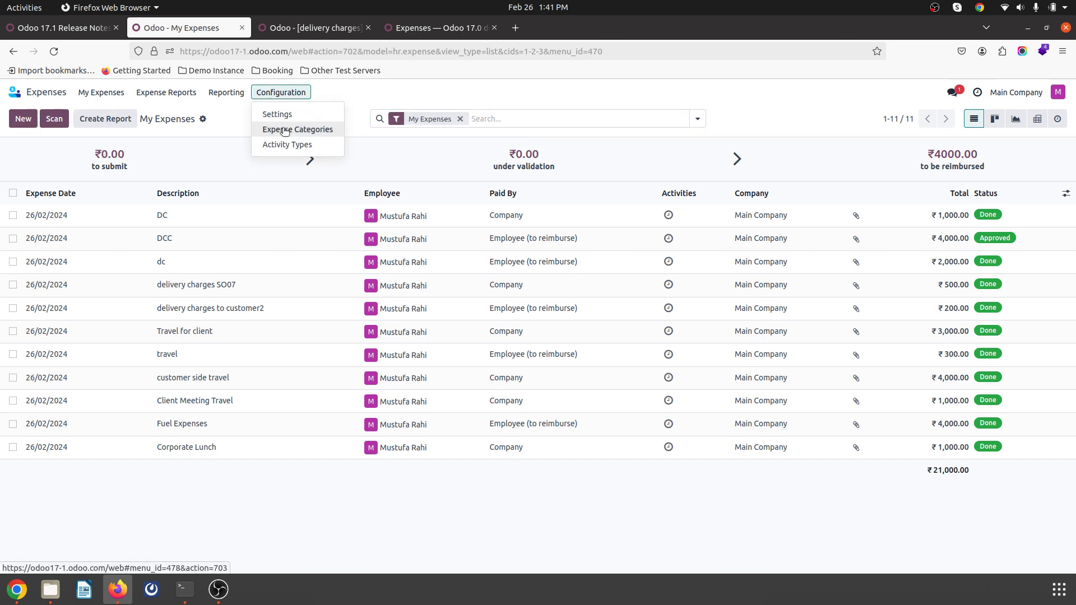
pyautogui.click(279, 113)
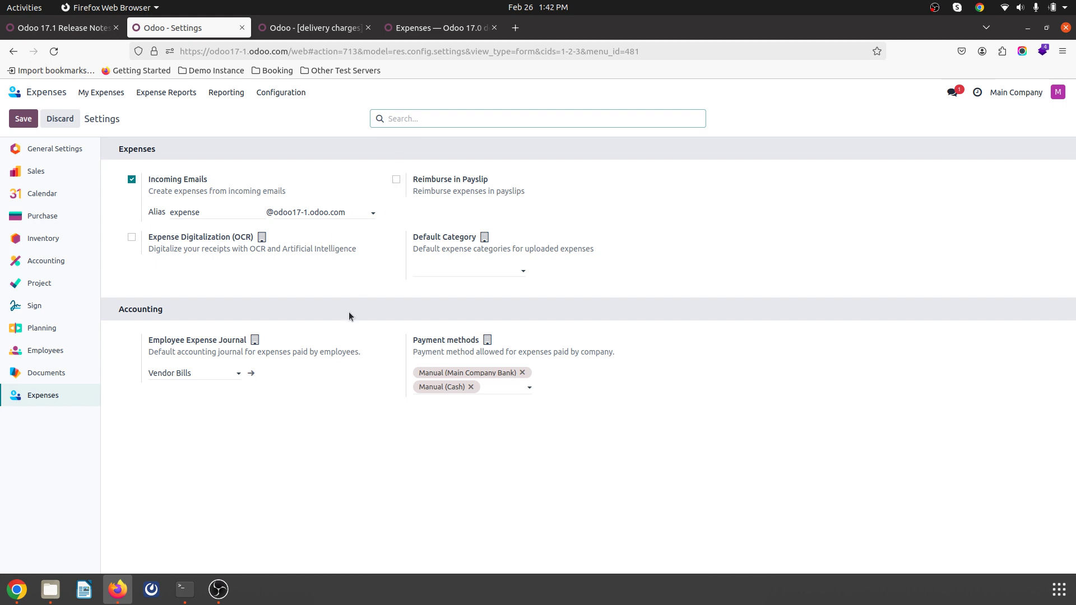
pyautogui.click(205, 374)
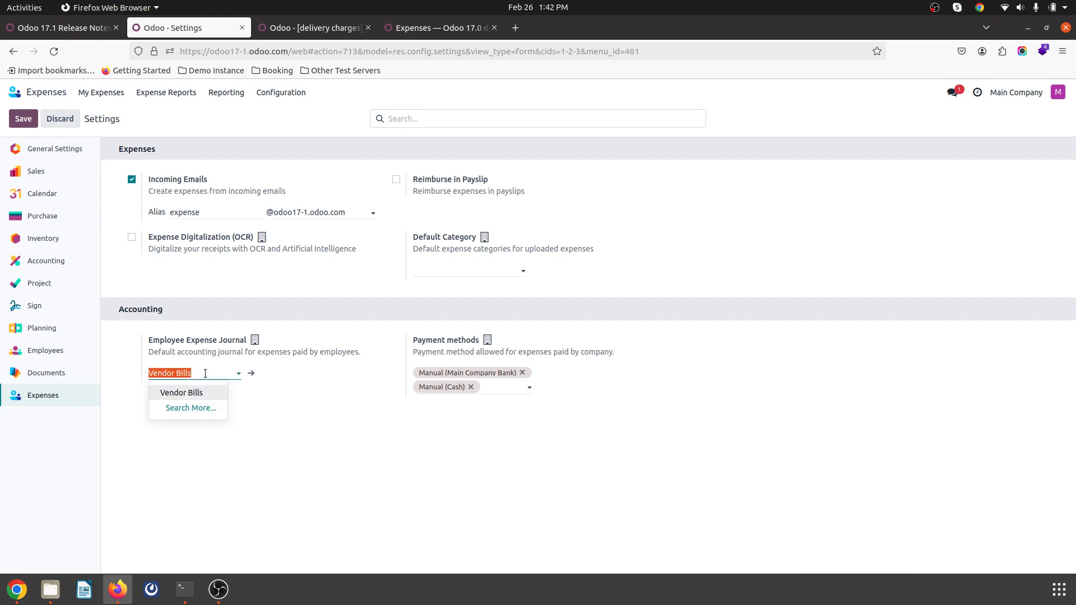
pyautogui.write('Emp')
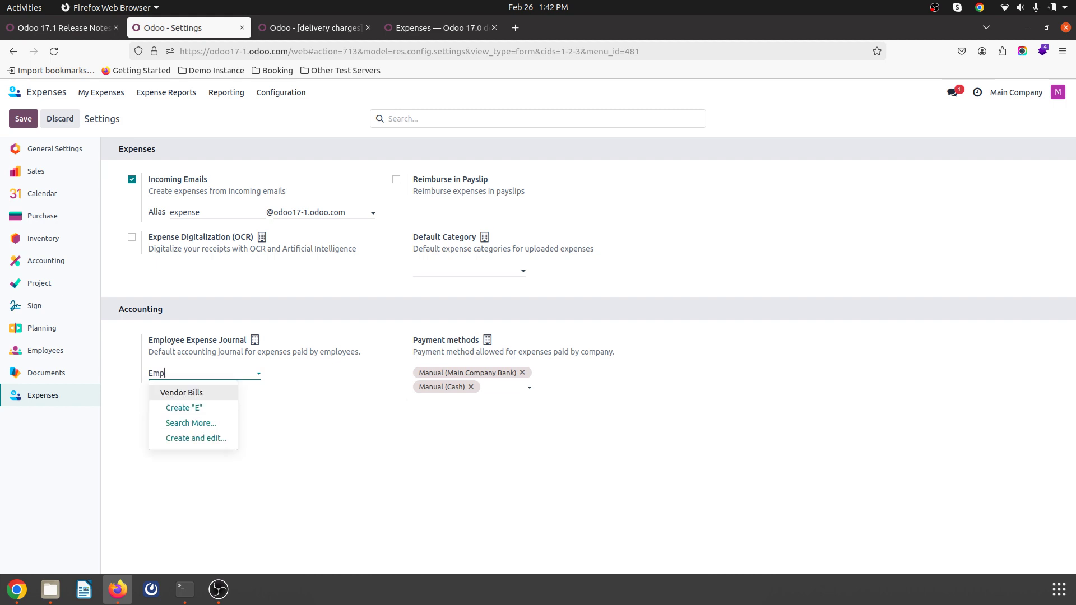
pyautogui.write('loy')
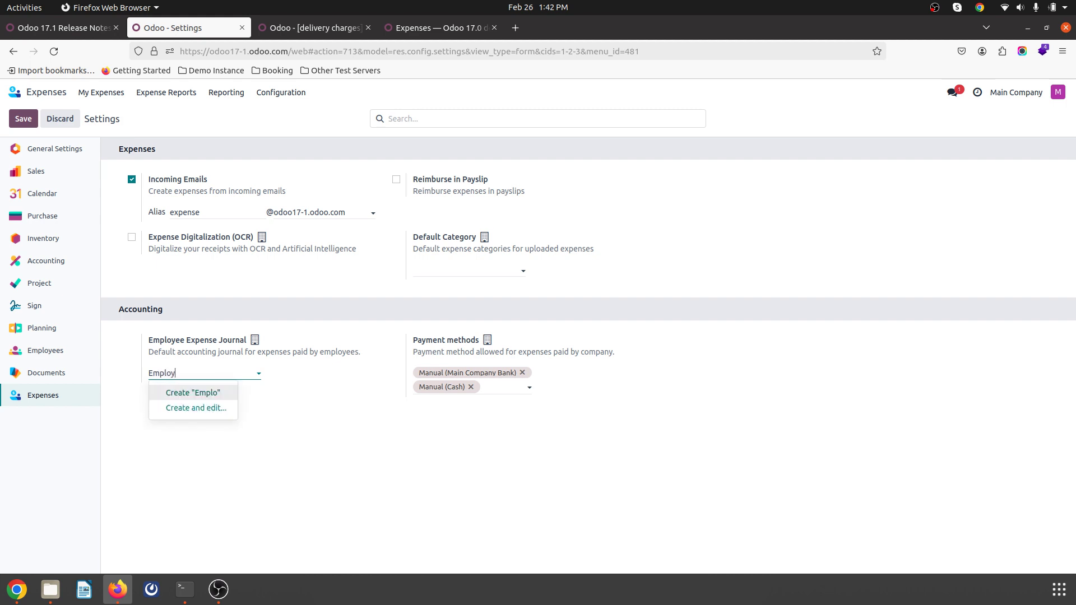
pyautogui.write('ee Expenses')
pyautogui.press('Return')
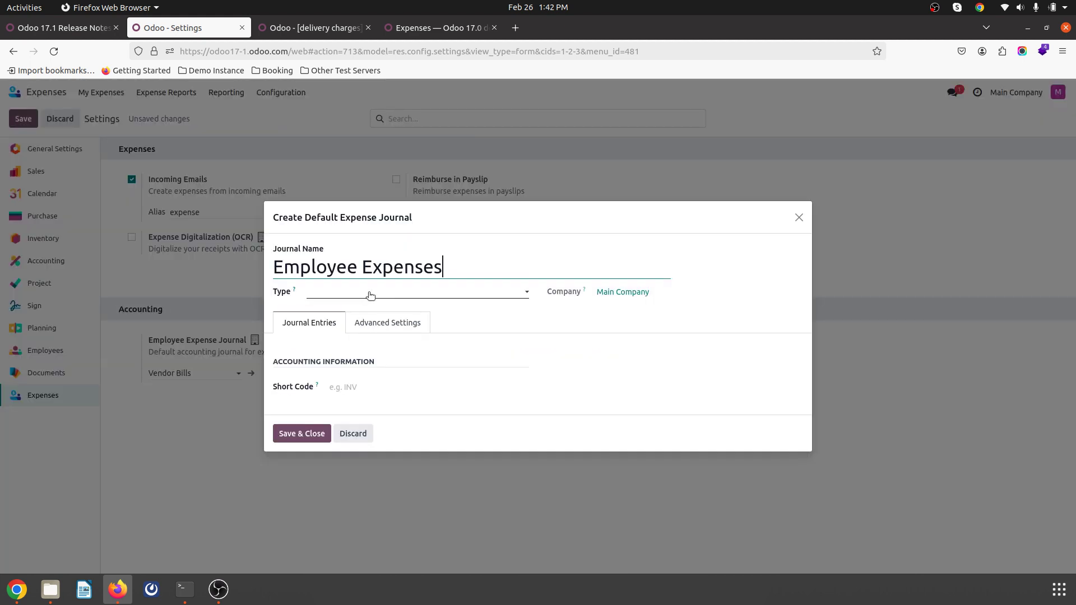
# Set the new journal's type to Purchase and its short code to EMPE
pyautogui.click(343, 297)
pyautogui.click(349, 364)
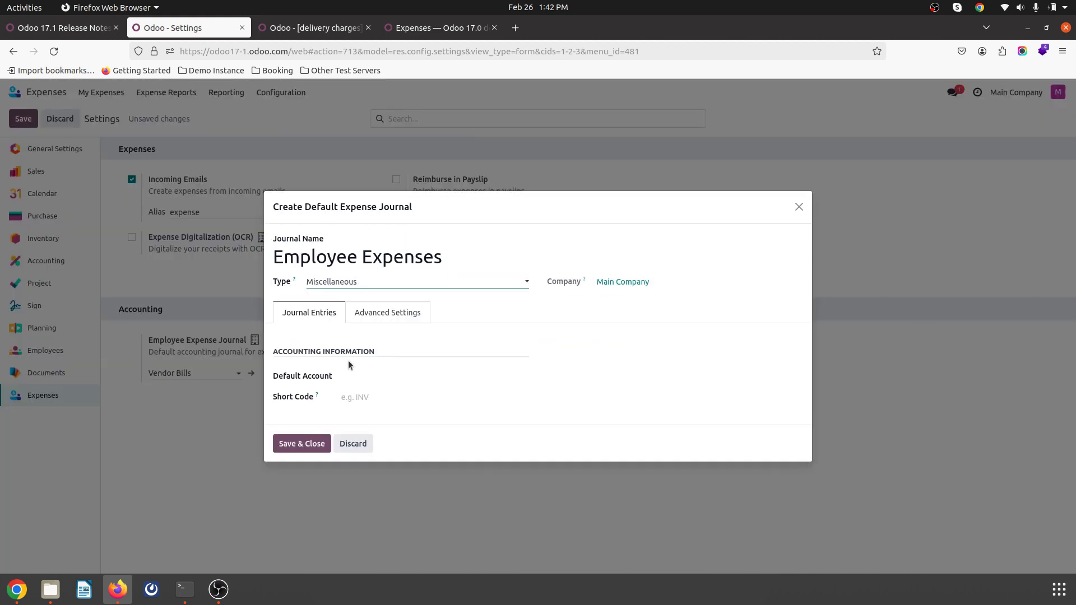
pyautogui.click(359, 399)
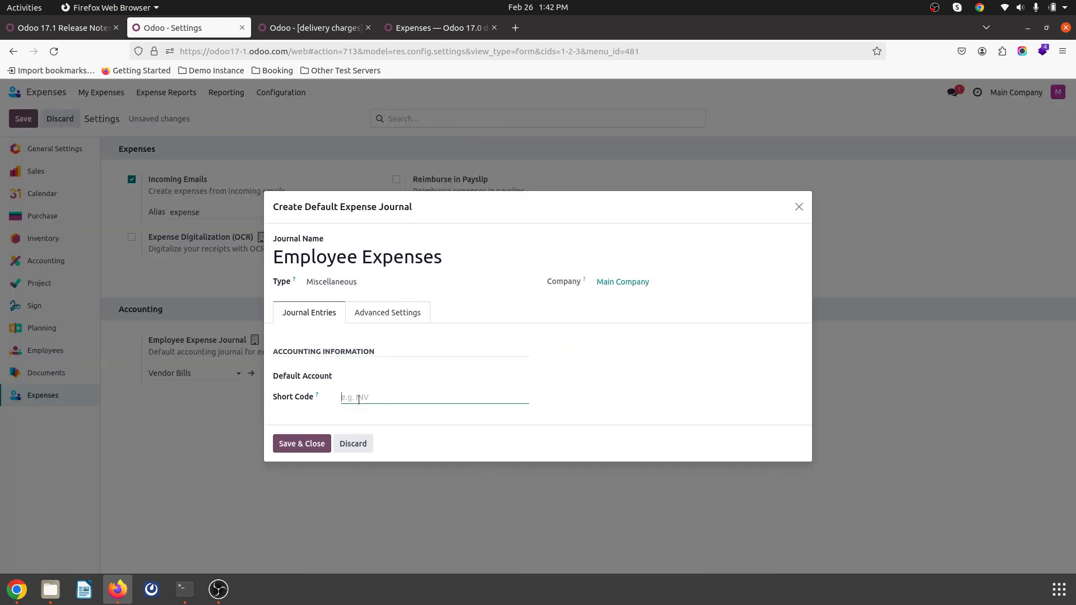
pyautogui.write('EMPE')
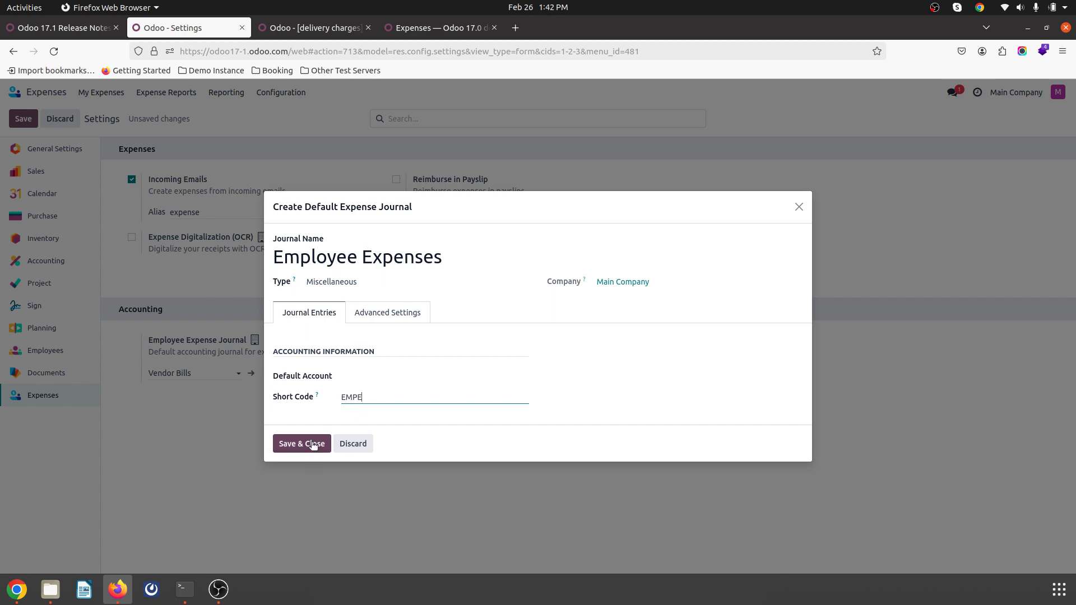
pyautogui.click(361, 281)
pyautogui.click(357, 308)
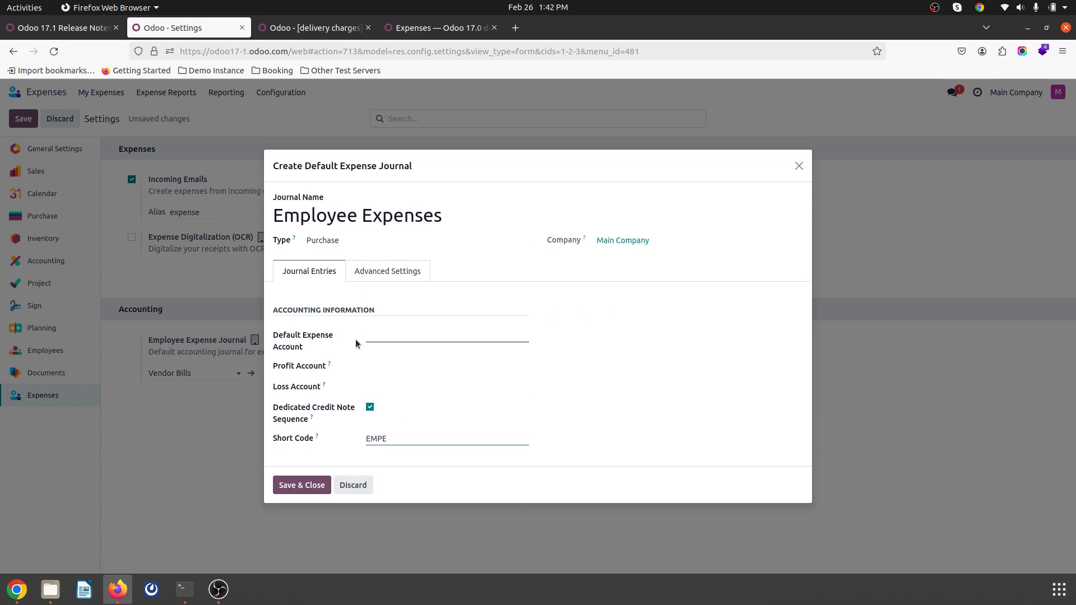
# Set the journal's default expense account to 210700 Purchase Expense, picked from the full list of accounts matching "expe"
pyautogui.click(307, 485)
pyautogui.click(405, 336)
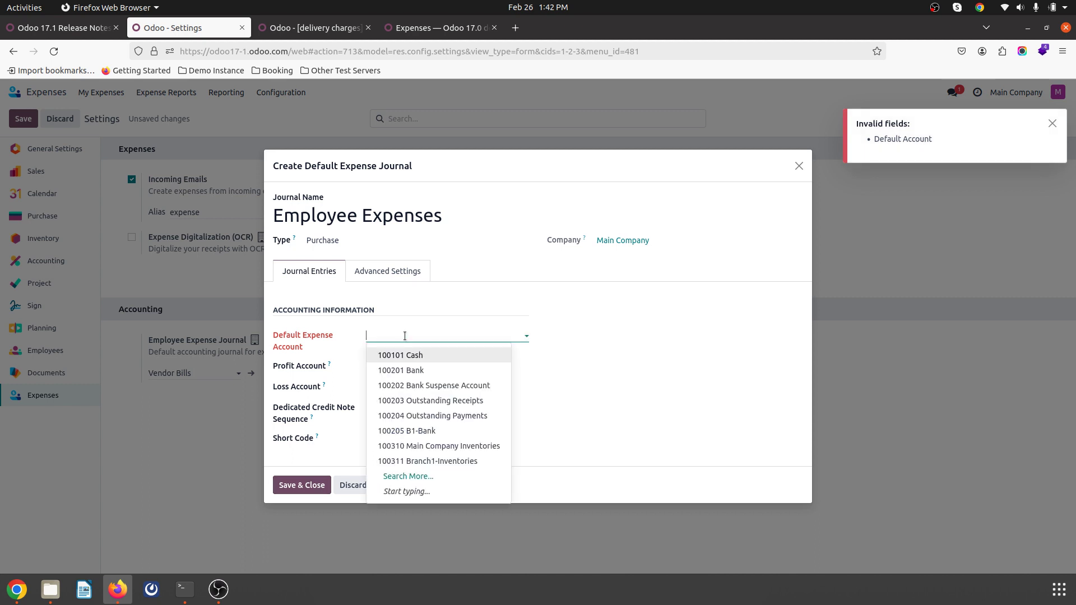
pyautogui.write('expe')
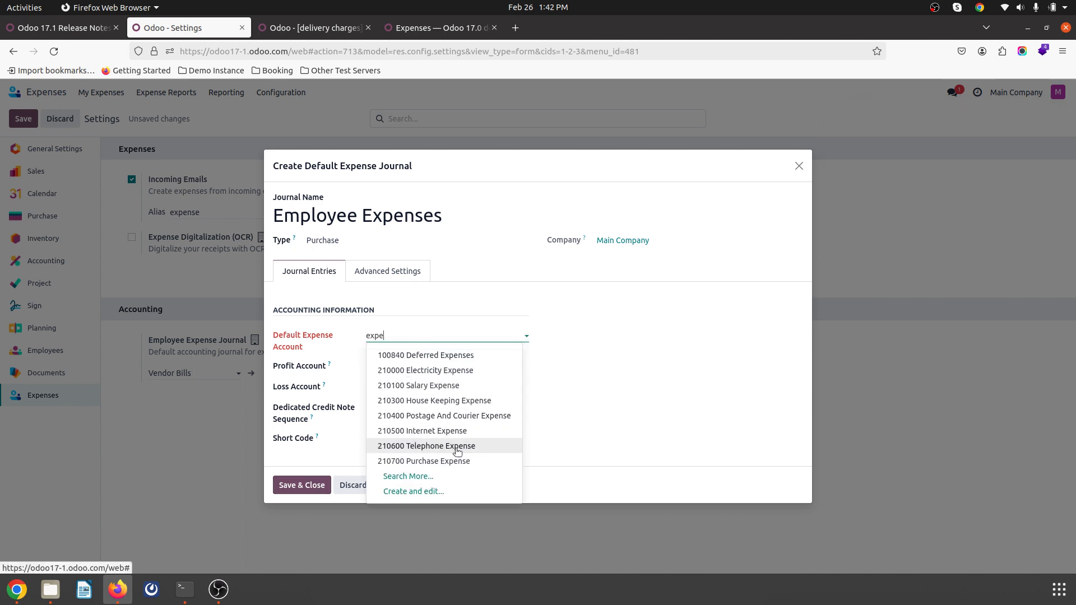
pyautogui.click(456, 475)
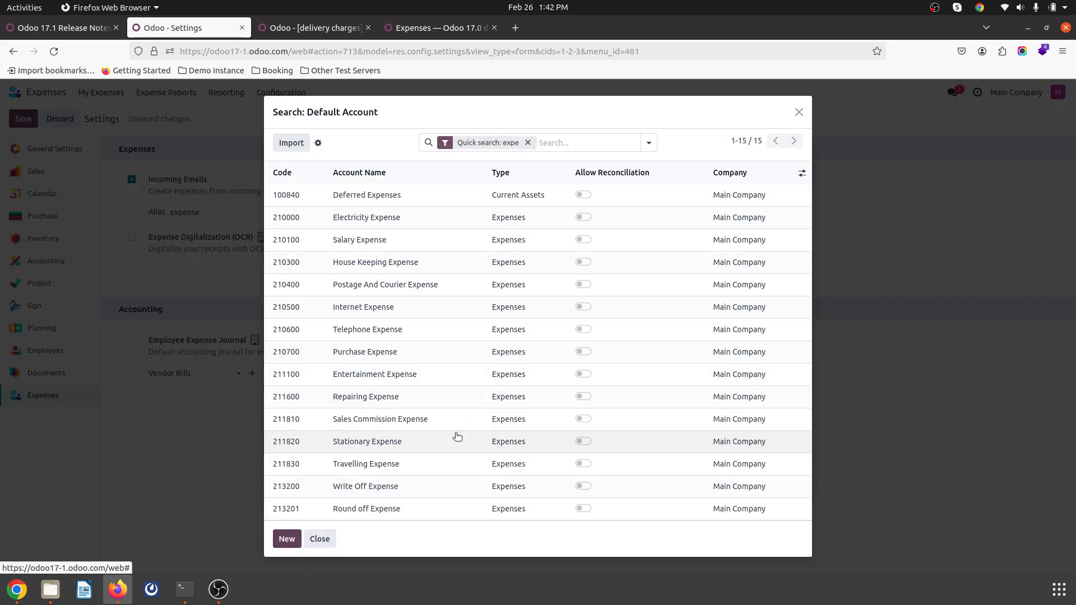
pyautogui.click(407, 352)
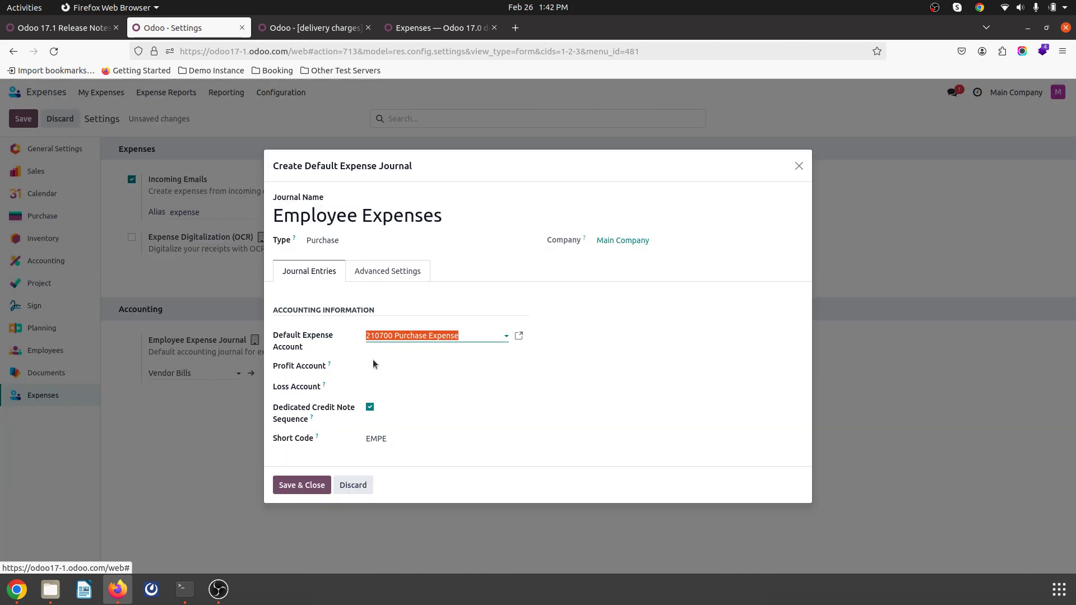
# Save the Employee Expenses journal and save the Expenses settings with it as the employee expense journal
pyautogui.click(399, 273)
pyautogui.click(310, 278)
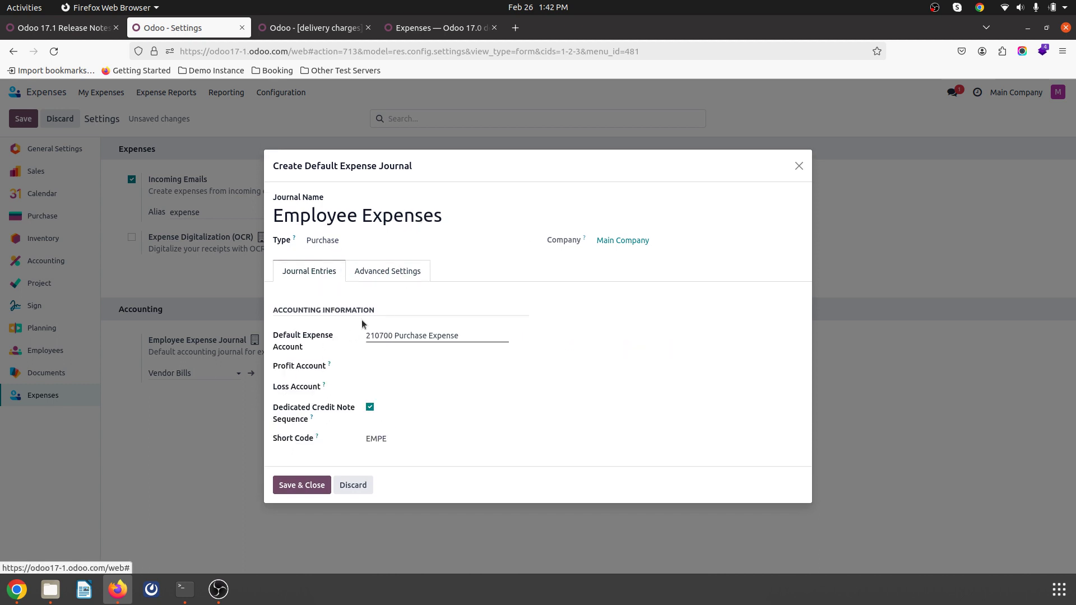
pyautogui.click(385, 271)
pyautogui.click(314, 477)
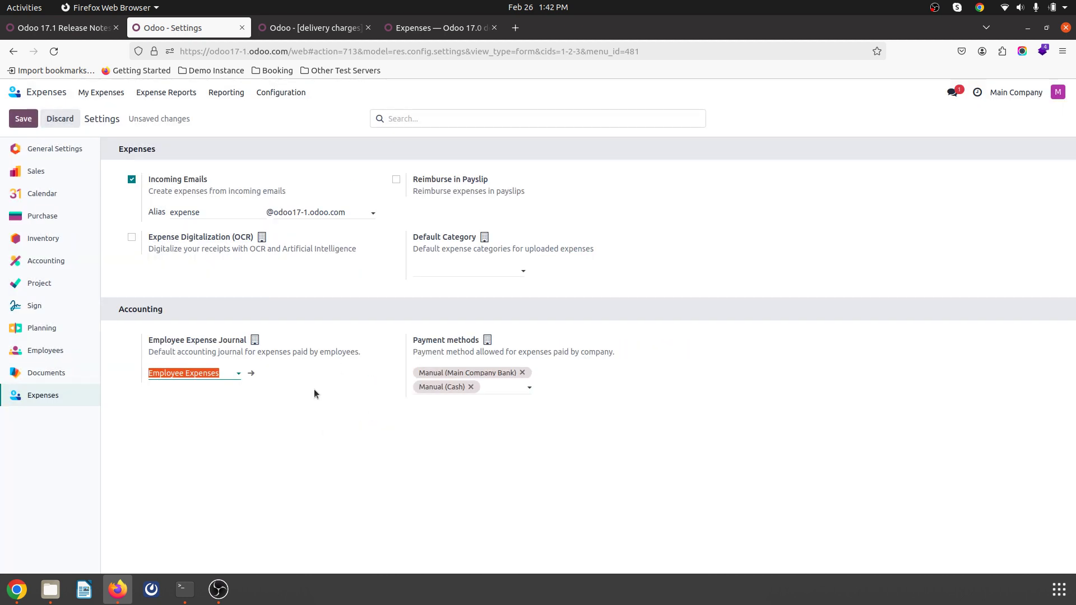
pyautogui.click(23, 118)
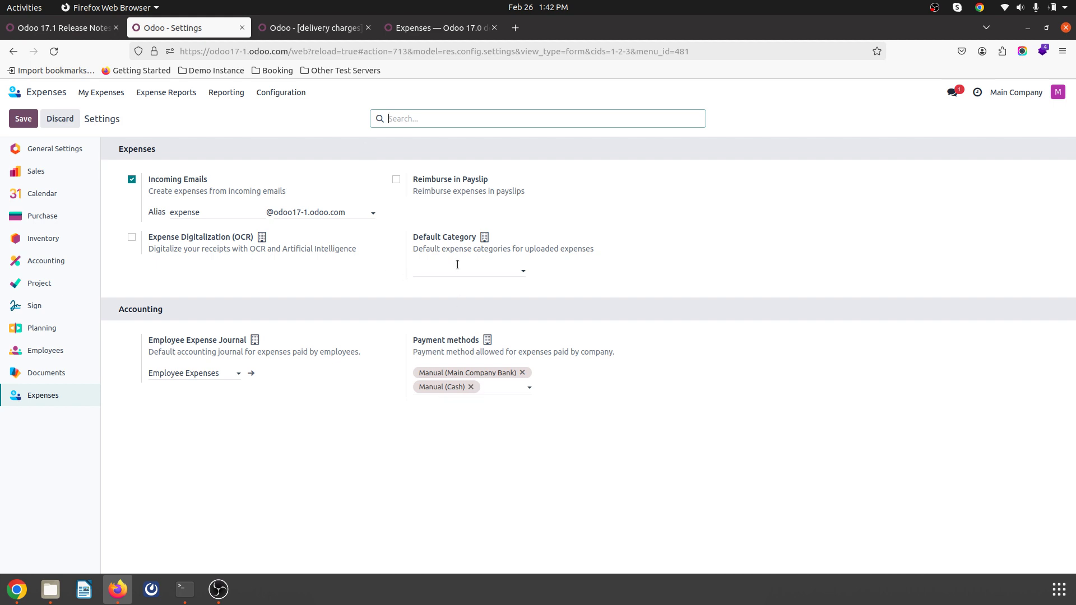
# Check the default category setting, then open the Communication expense category to review its accounting and re-invoicing options
pyautogui.click(488, 265)
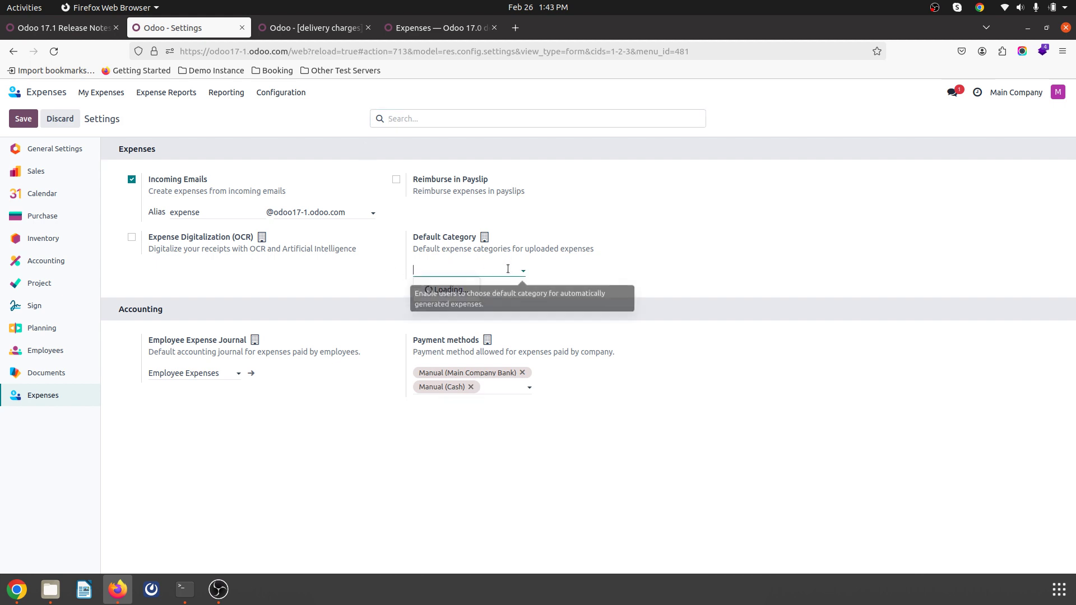
pyautogui.click(488, 265)
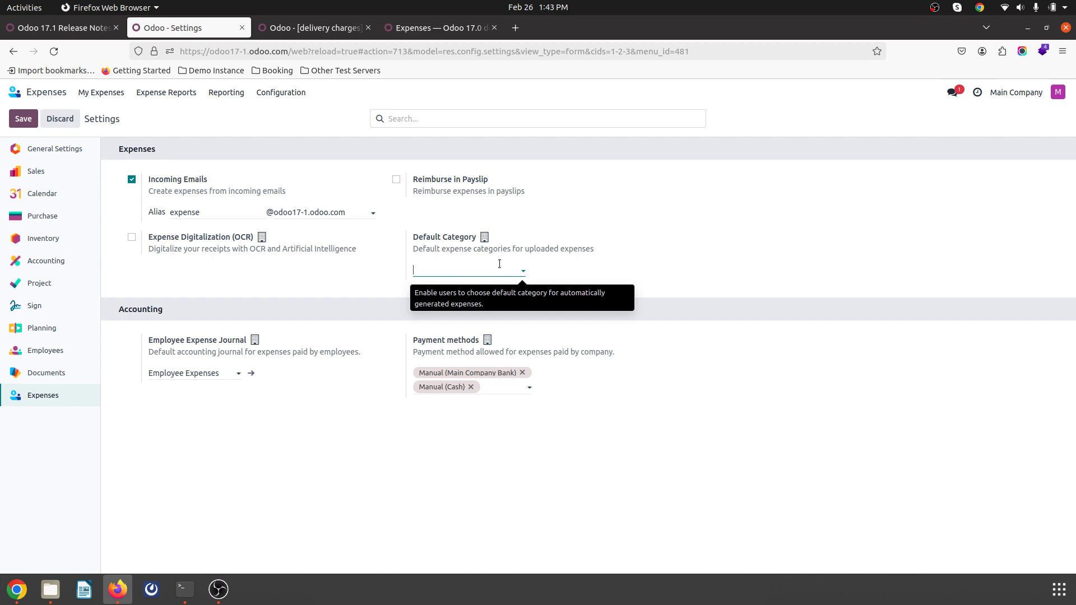
pyautogui.click(281, 92)
pyautogui.click(292, 130)
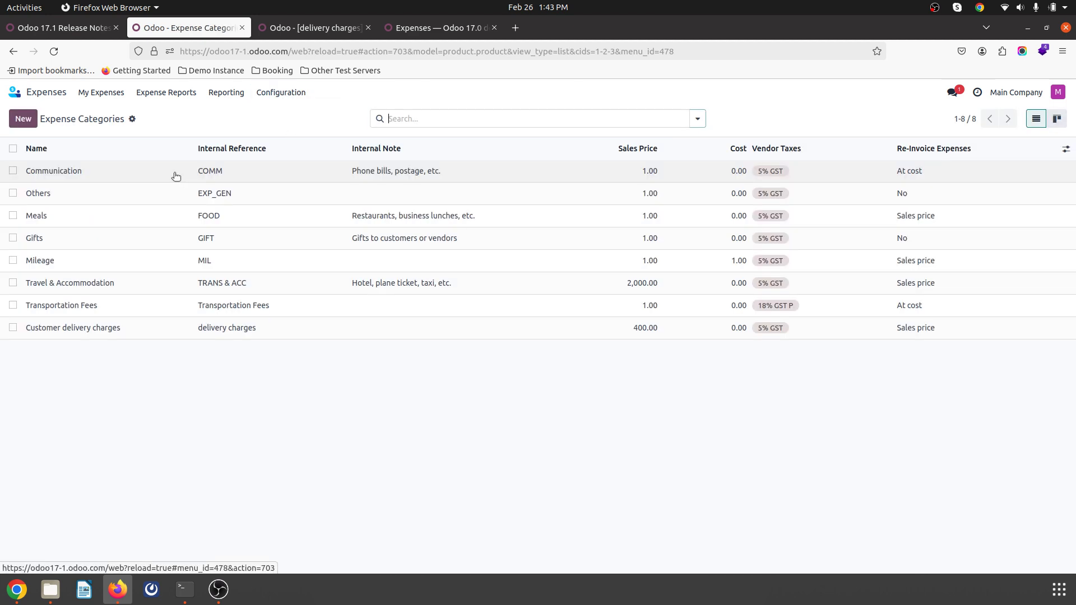
pyautogui.click(169, 173)
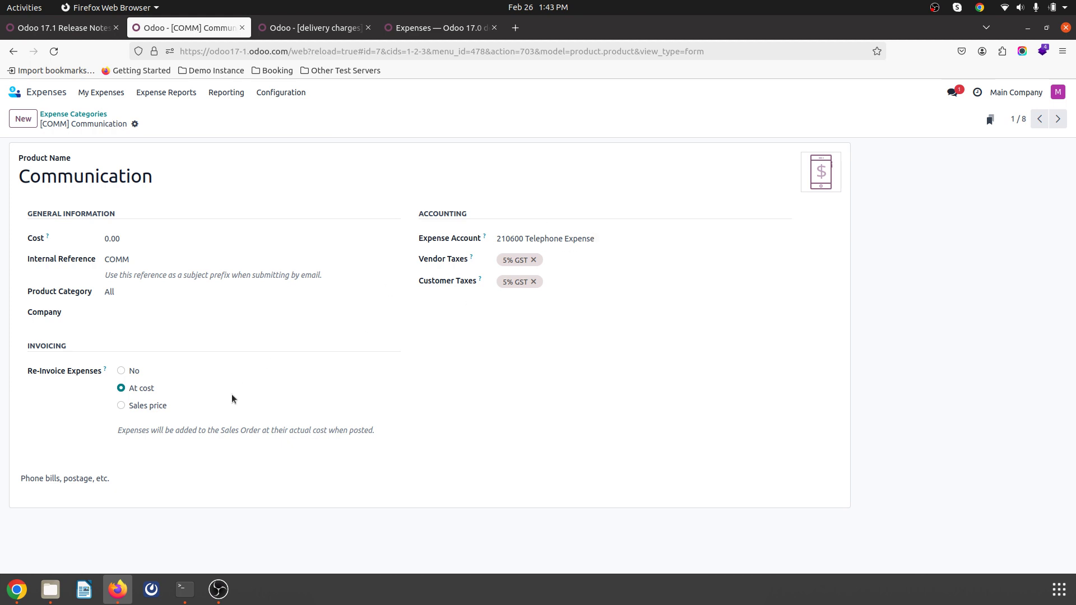
# In the second Odoo browser tab, open the Communication product from the Sales product list to review its re-invoice setting
pyautogui.click(279, 31)
pyautogui.click(94, 114)
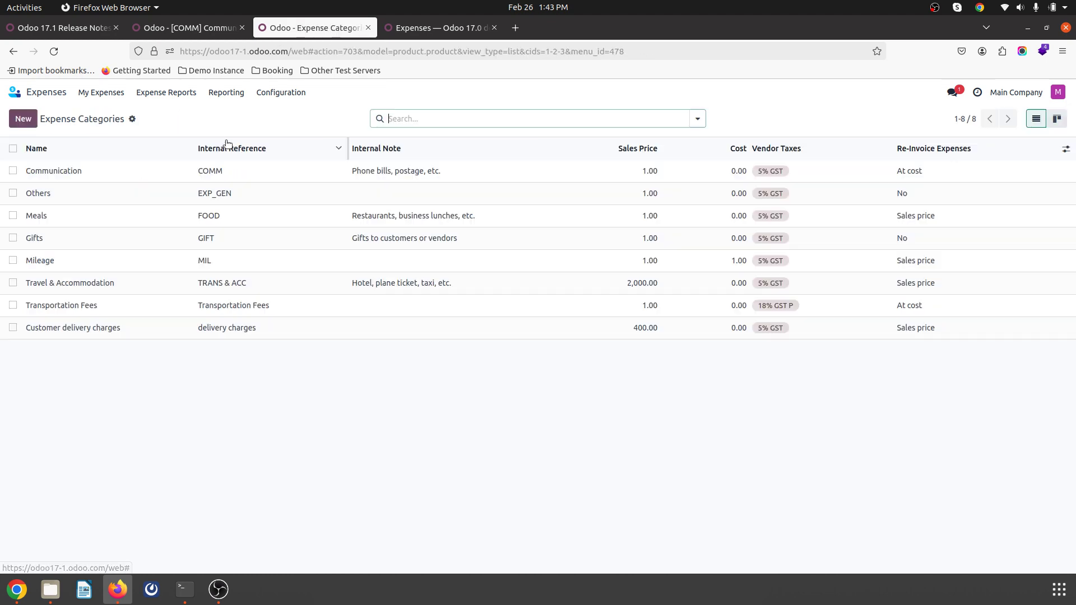
pyautogui.click(166, 93)
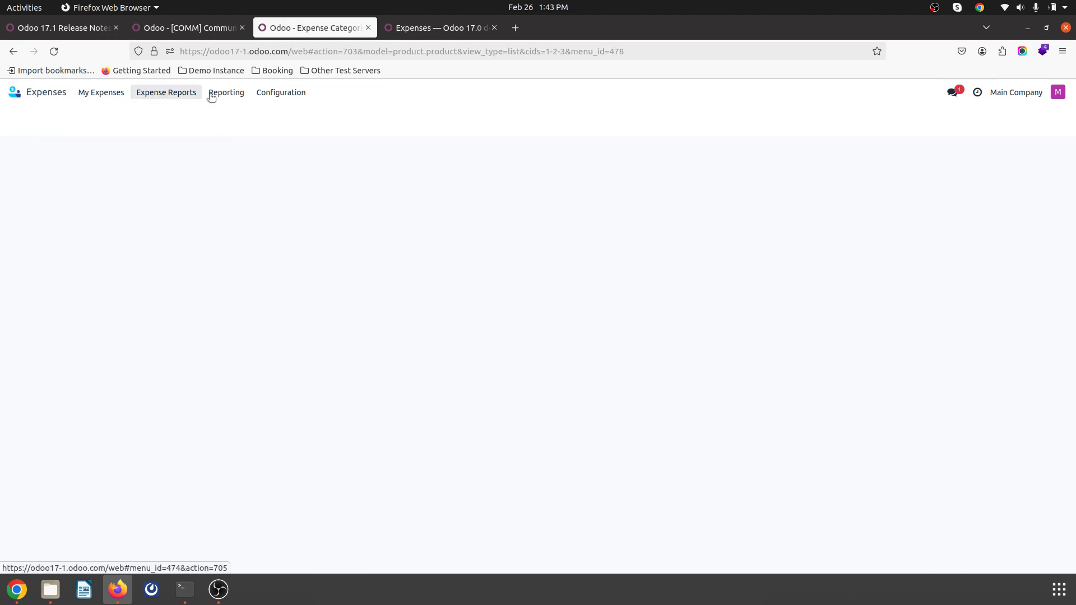
pyautogui.click(213, 93)
pyautogui.moveTo(101, 97)
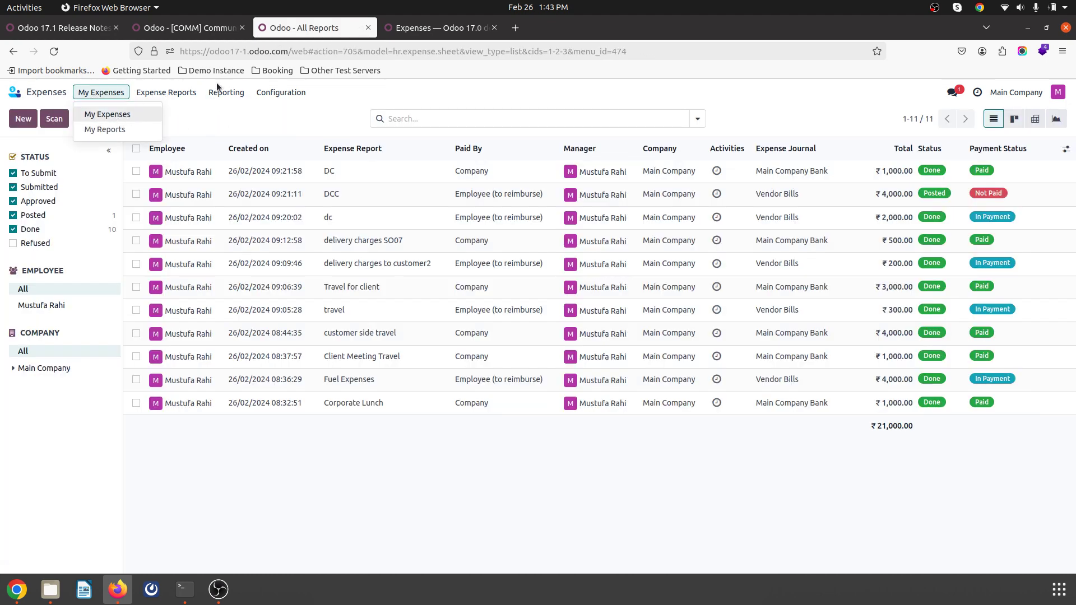
pyautogui.moveTo(275, 94)
pyautogui.click(283, 144)
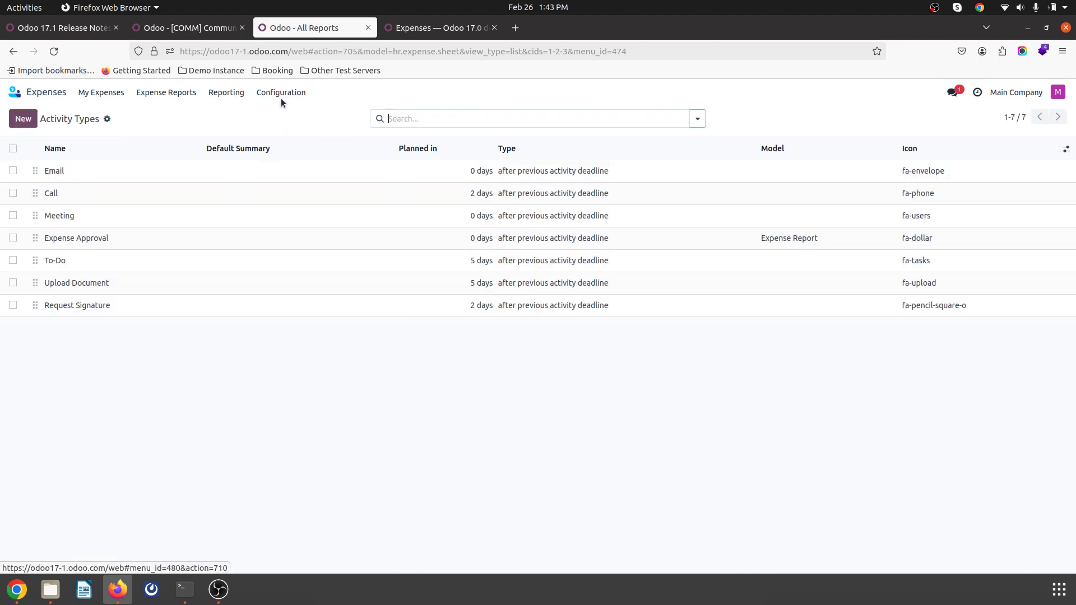
pyautogui.click(14, 92)
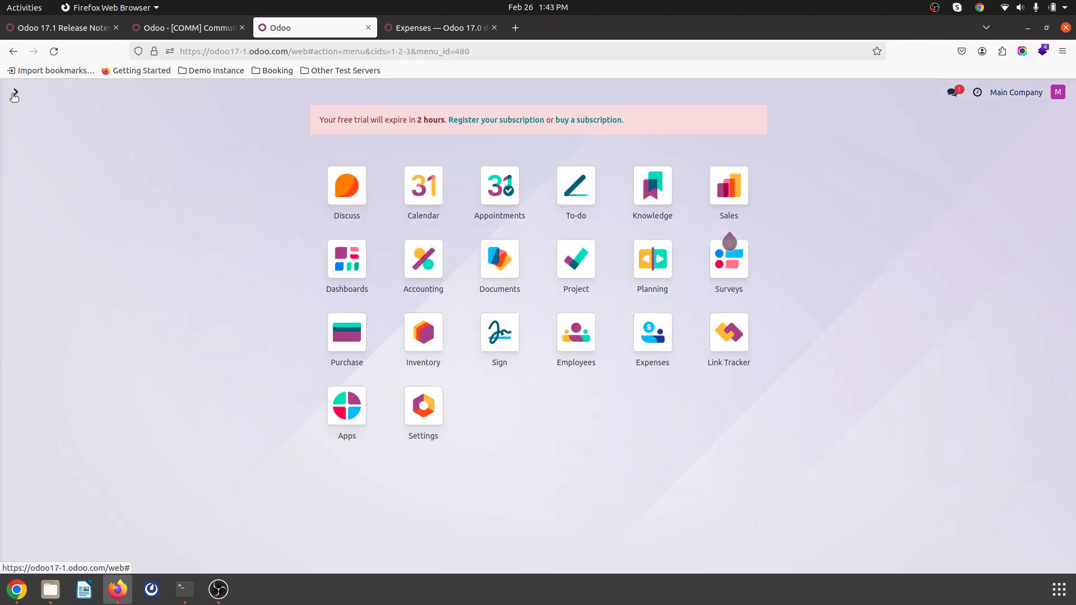
pyautogui.write('pro')
pyautogui.press('Escape')
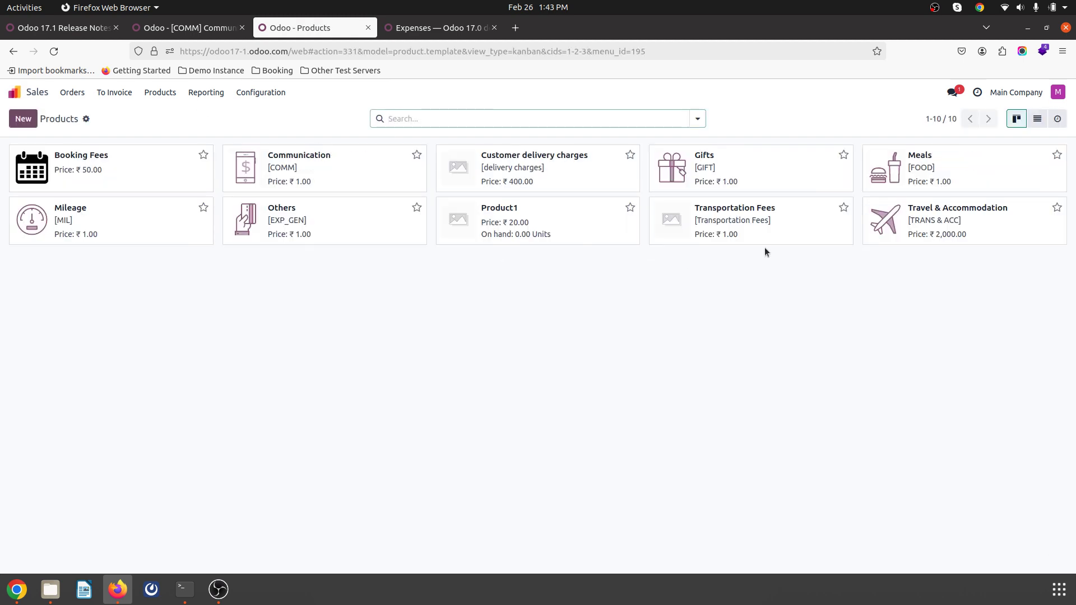
pyautogui.click(293, 158)
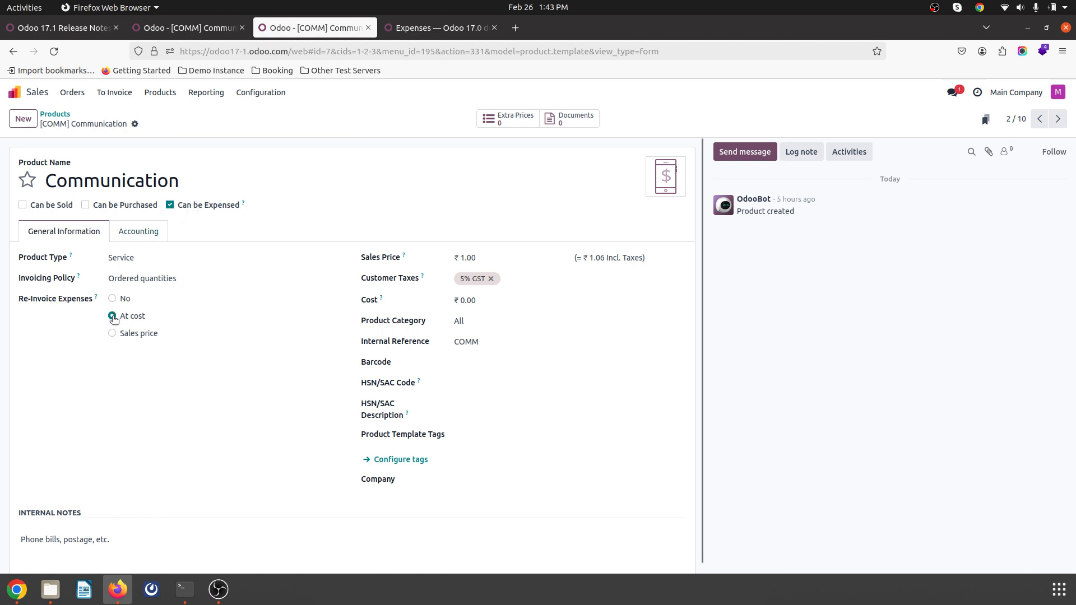
# Back in the first Odoo tab, open the Travel & Accommodation expense category to review its price and re-invoicing options
pyautogui.click(187, 29)
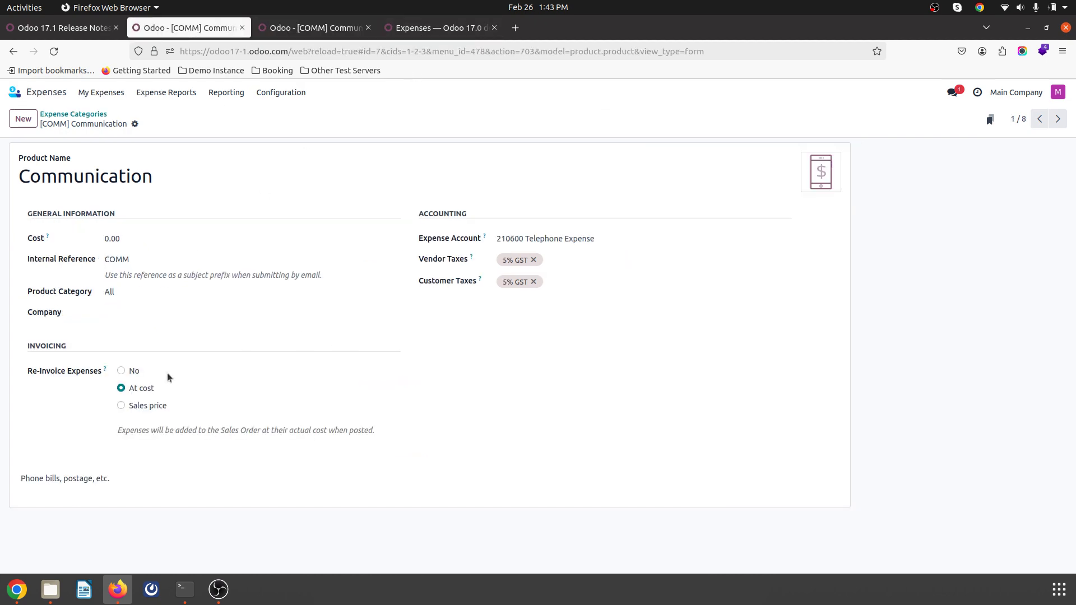
pyautogui.click(66, 114)
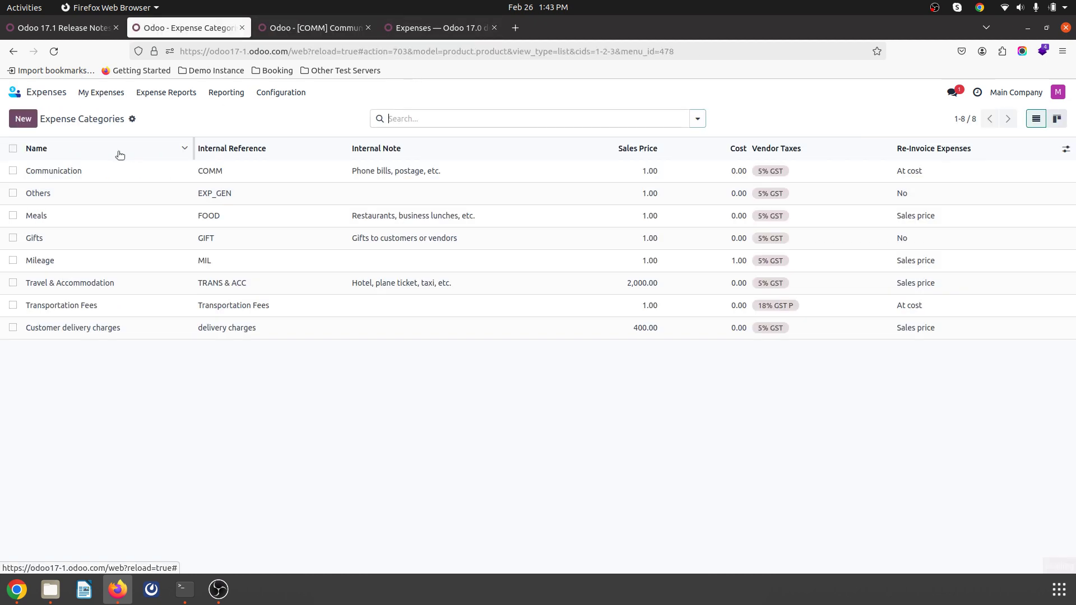
pyautogui.click(92, 289)
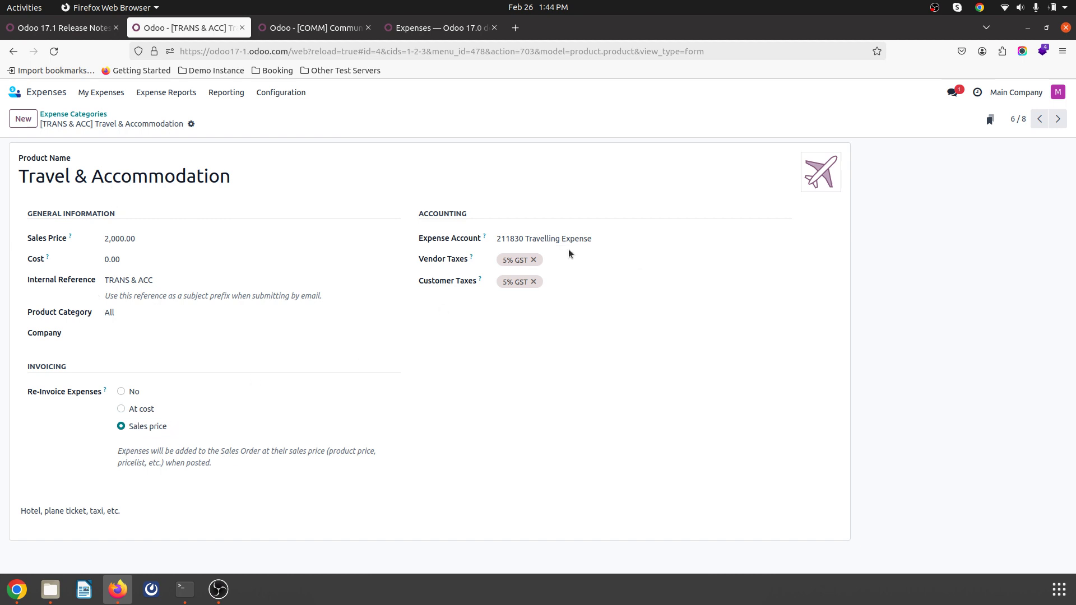
# In the second Odoo browser tab, review the Travel & Accommodation product's general and accounting information, then return to the Sales product list
pyautogui.click(314, 28)
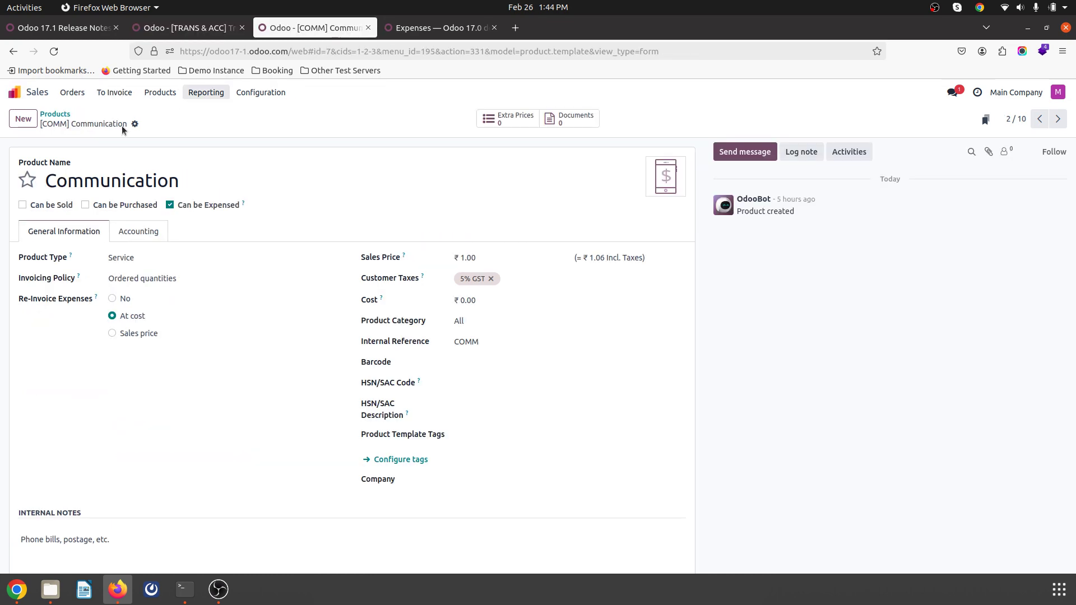
pyautogui.click(59, 115)
pyautogui.click(891, 247)
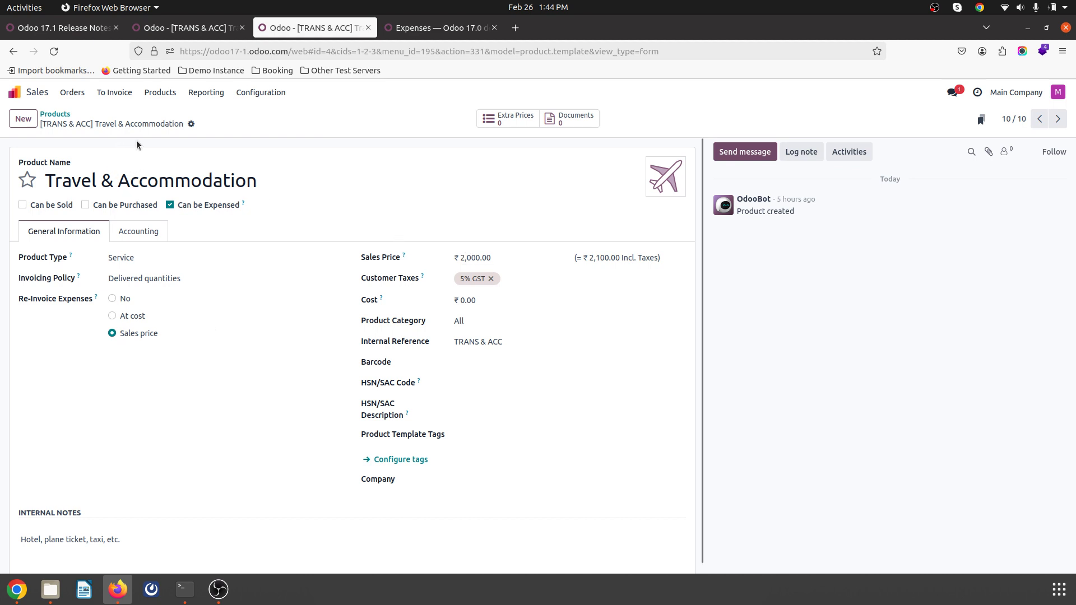
pyautogui.click(142, 232)
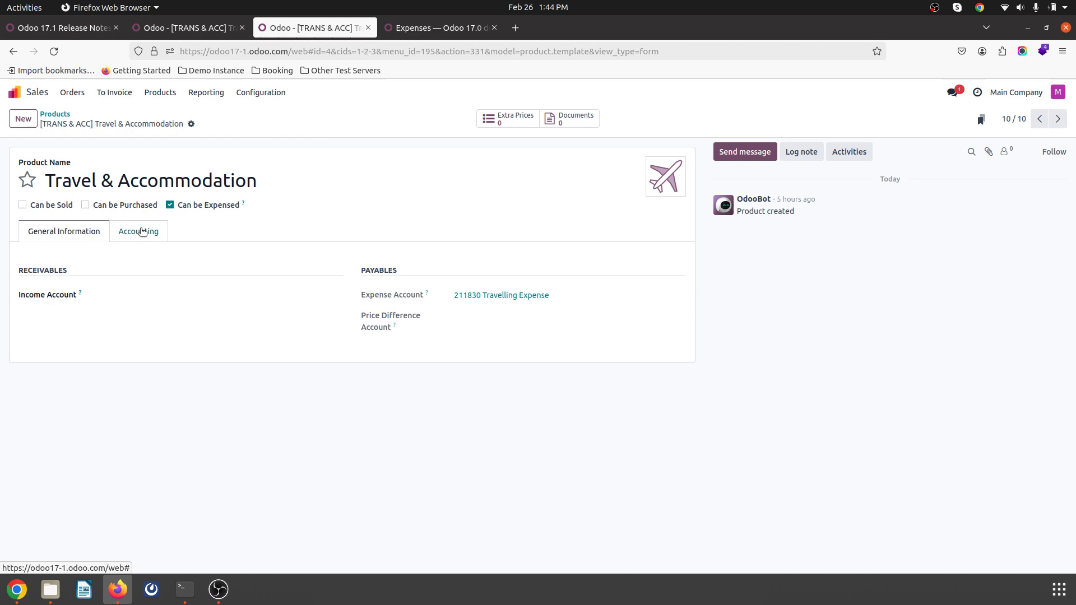
pyautogui.click(88, 238)
pyautogui.click(141, 232)
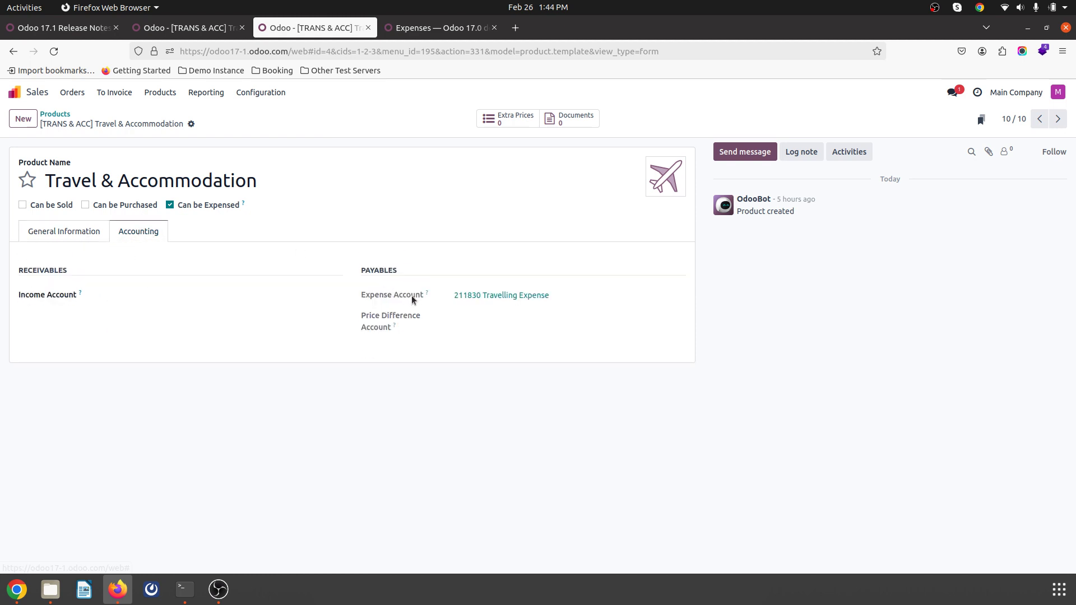
pyautogui.click(91, 233)
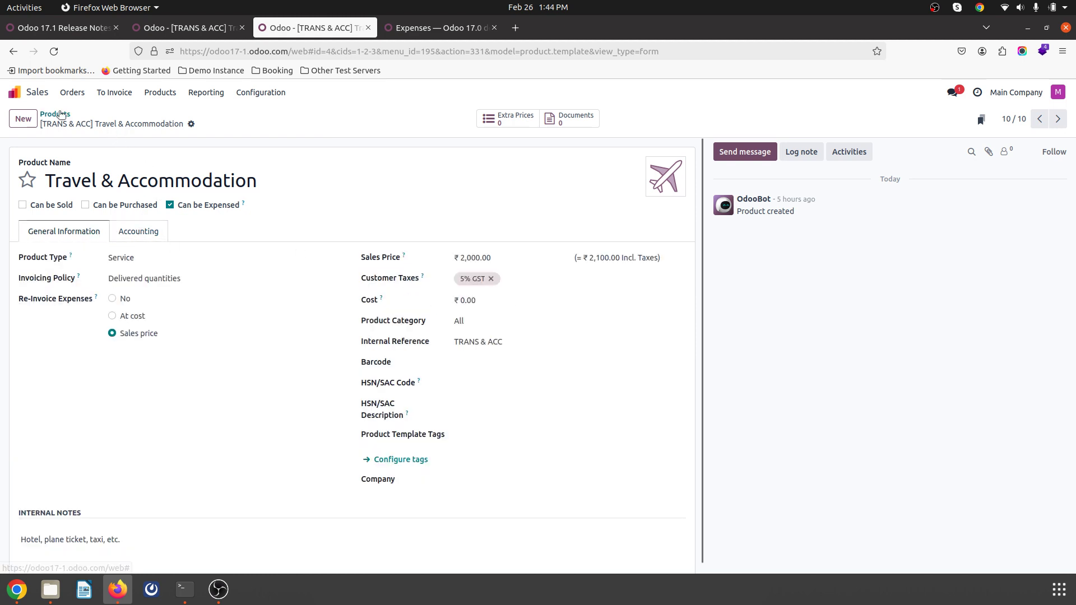
pyautogui.click(136, 108)
# Back in the first Odoo tab, create a new expense described as "travel expenses" in the Travel & Accommodation category
pyautogui.click(197, 28)
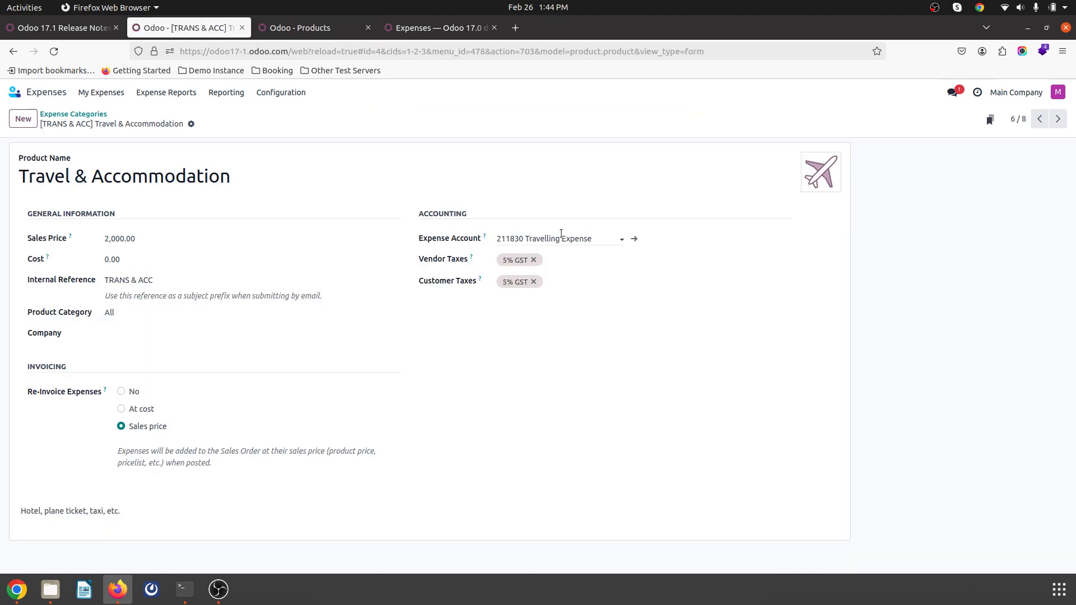
pyautogui.click(102, 95)
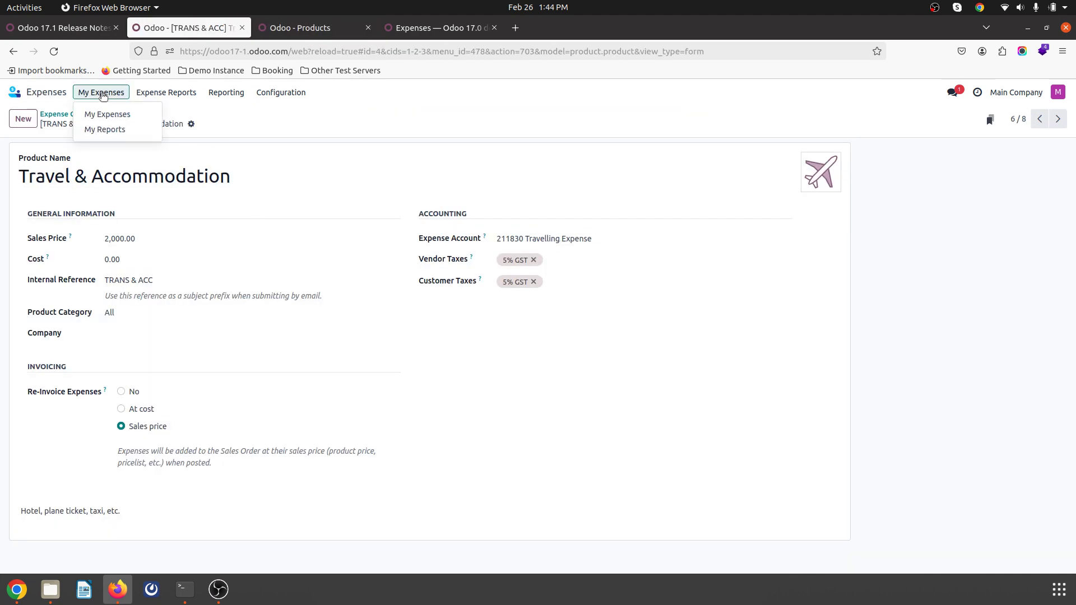
pyautogui.click(102, 114)
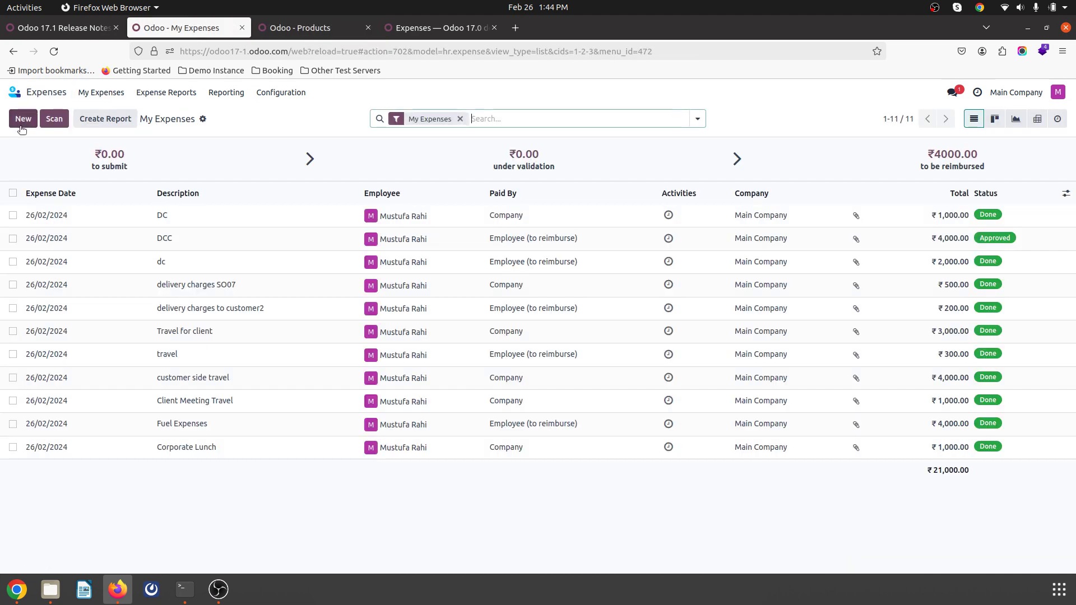
pyautogui.click(23, 119)
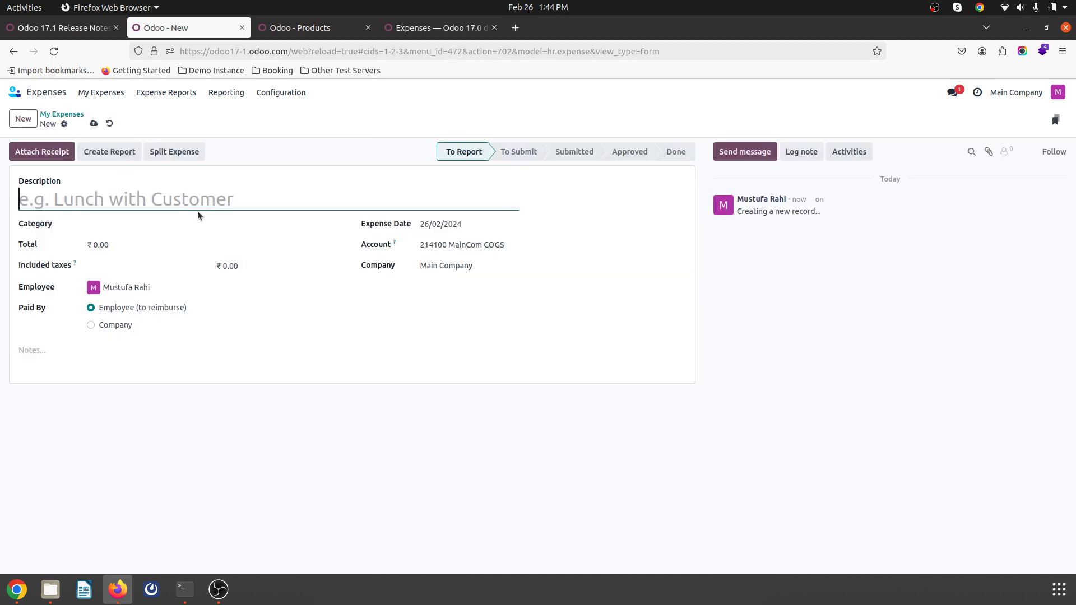
pyautogui.write('travel')
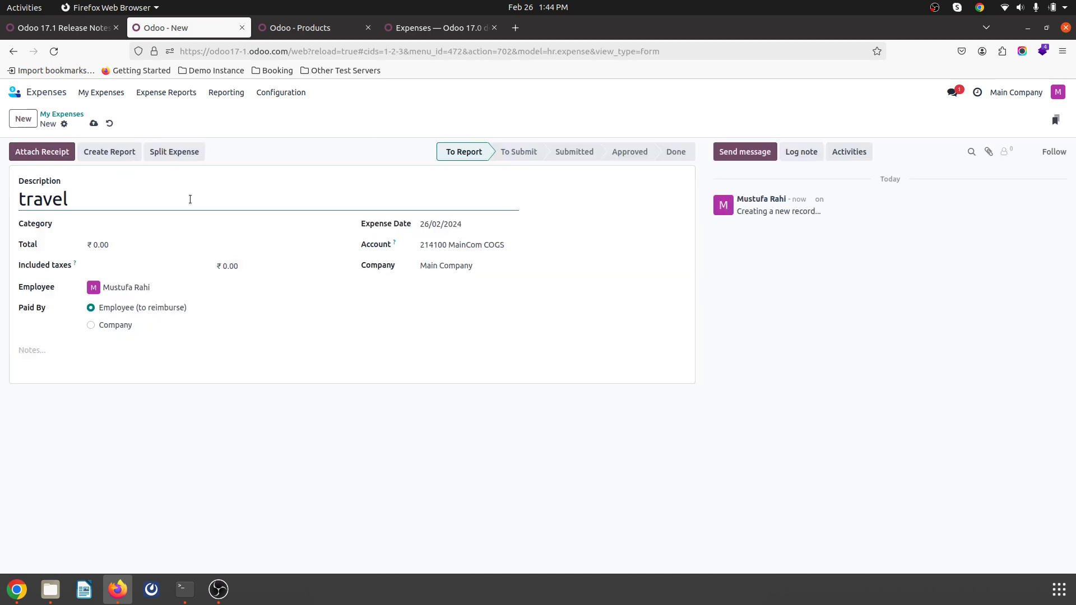
pyautogui.write(' expenses')
pyautogui.press('Tab')
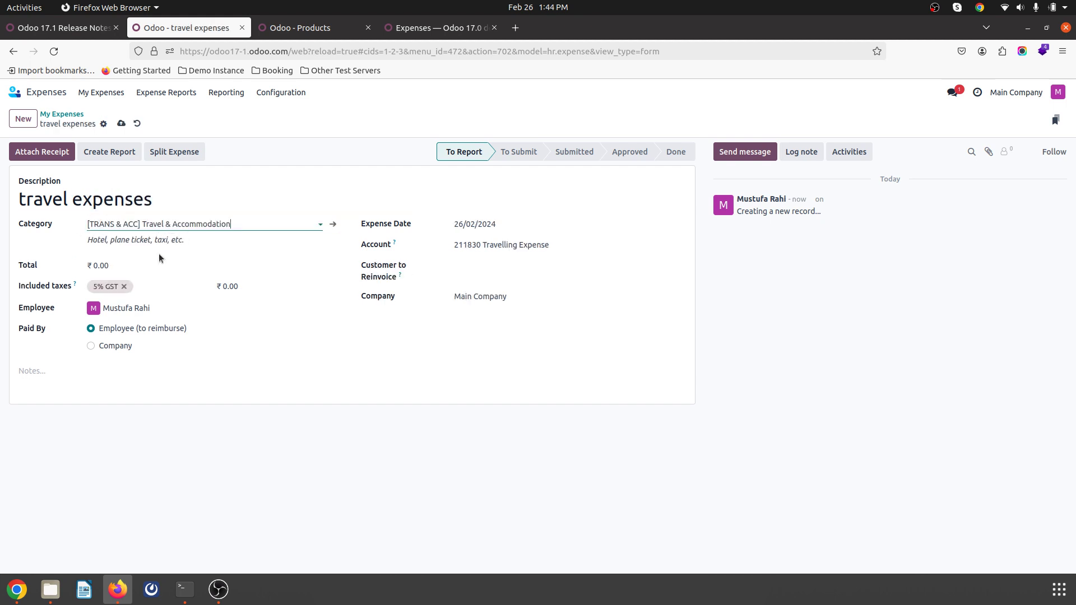
# Set the expense total to 1000, paid by Company, with Transportation Company as the vendor
pyautogui.click(133, 270)
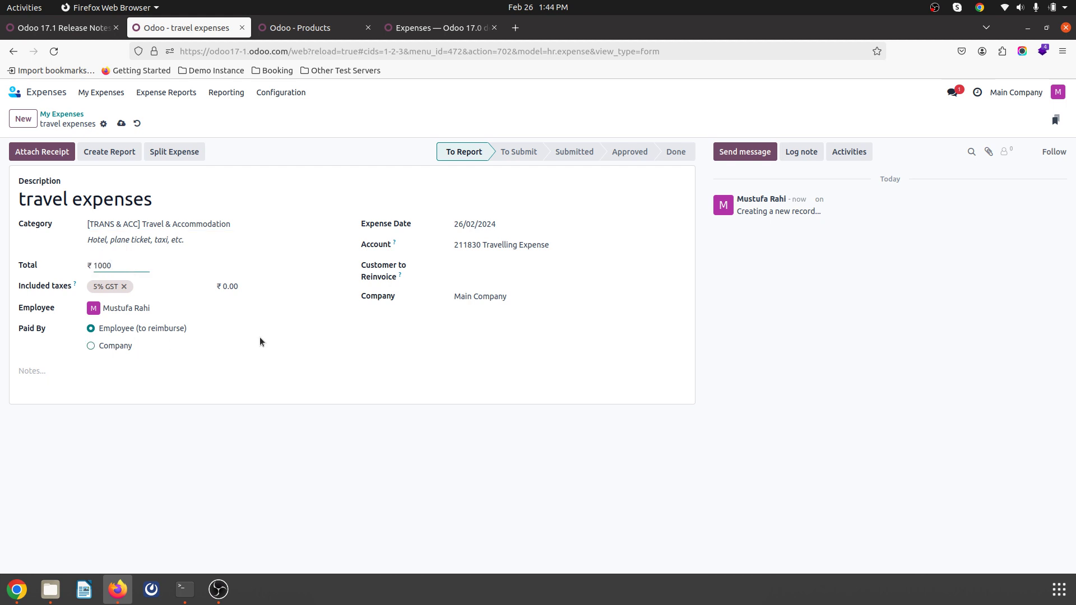
pyautogui.click(129, 347)
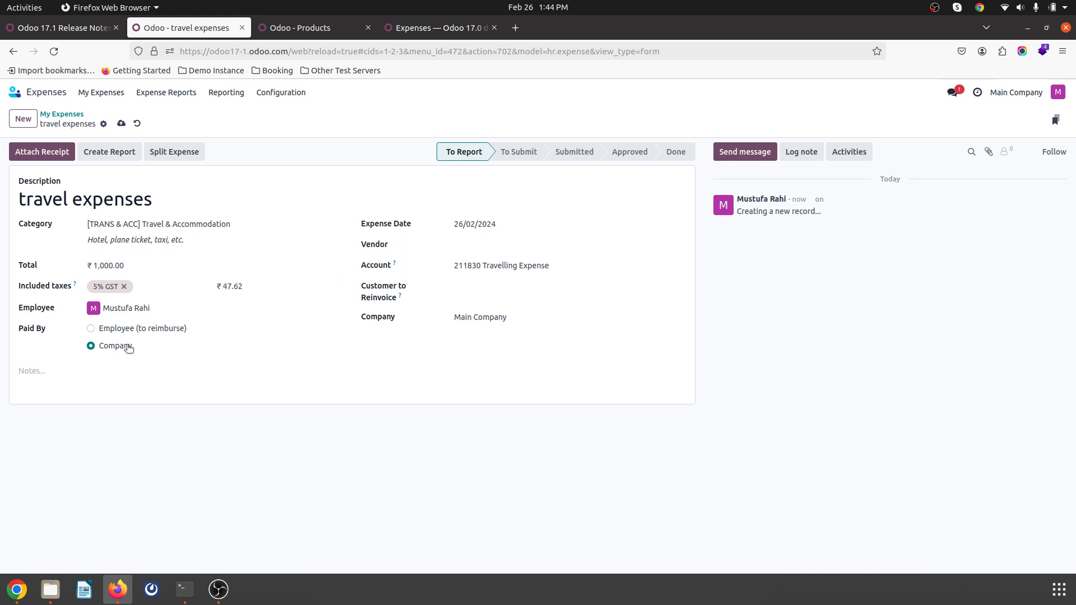
pyautogui.click(503, 246)
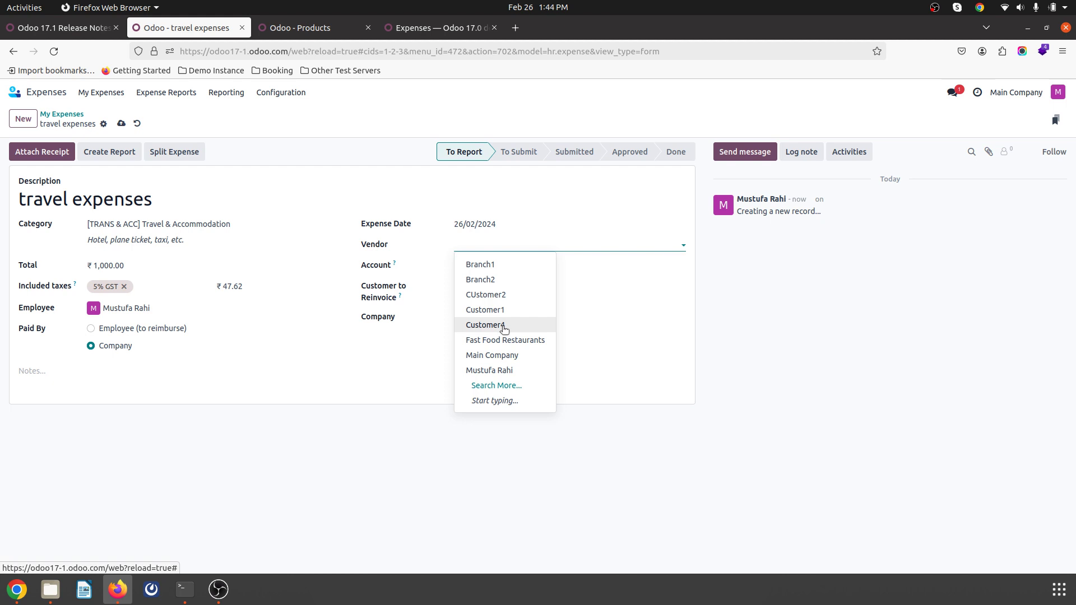
pyautogui.write('t')
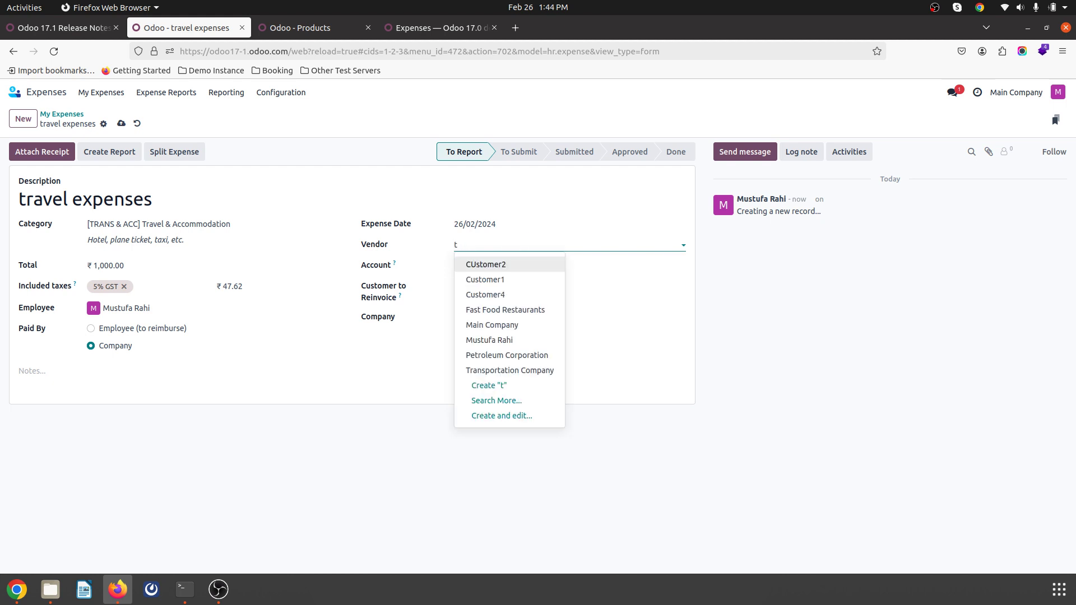
pyautogui.write('raven')
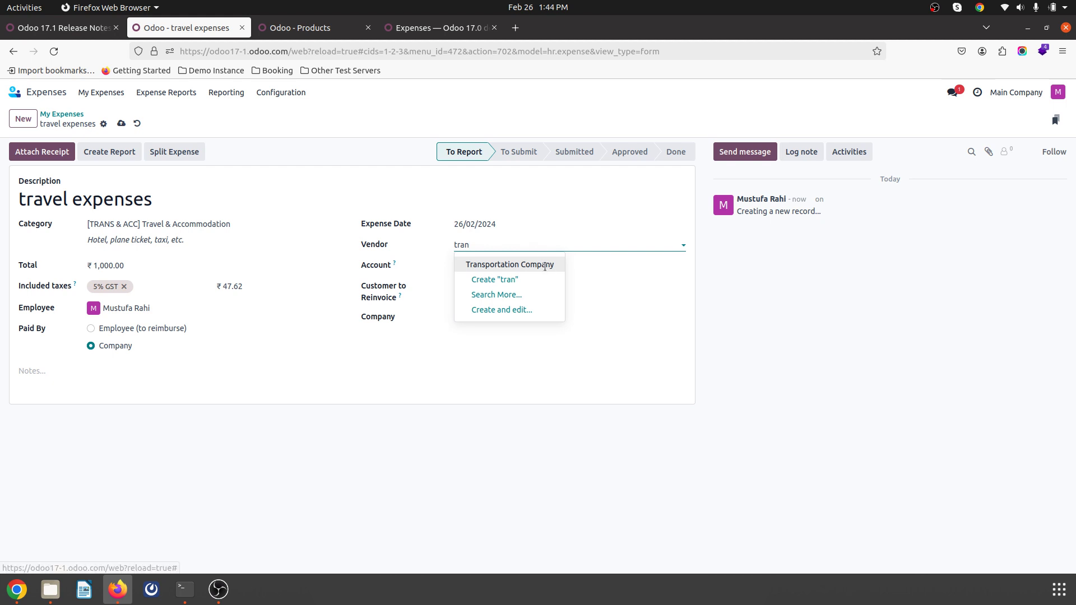
pyautogui.click(544, 266)
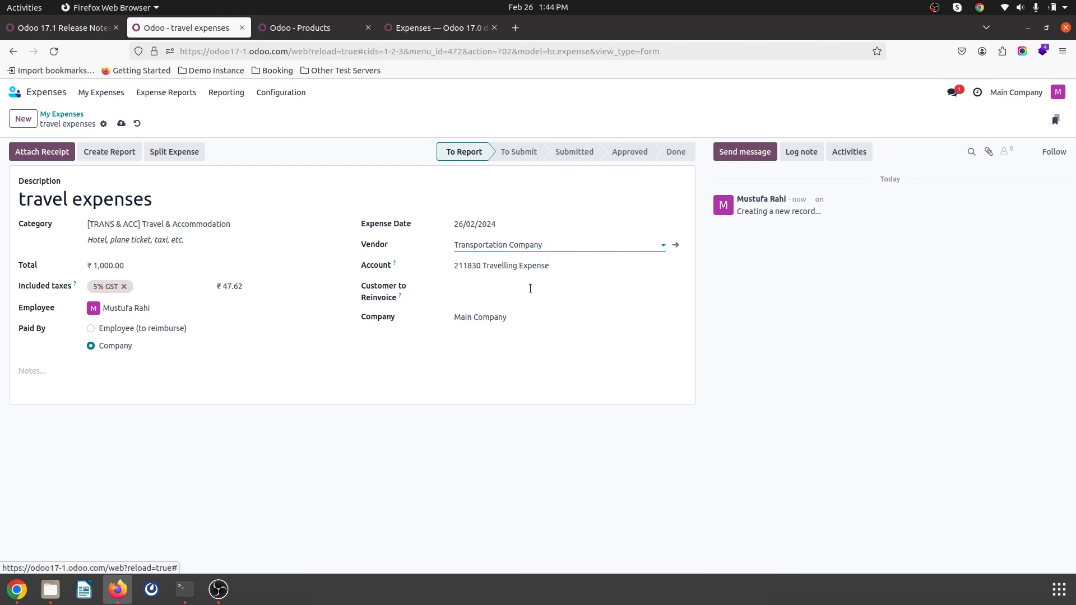
# Check the Customer to Reinvoice options, leave the field empty, and save the travel expense
pyautogui.click(487, 289)
pyautogui.click(409, 311)
pyautogui.click(121, 123)
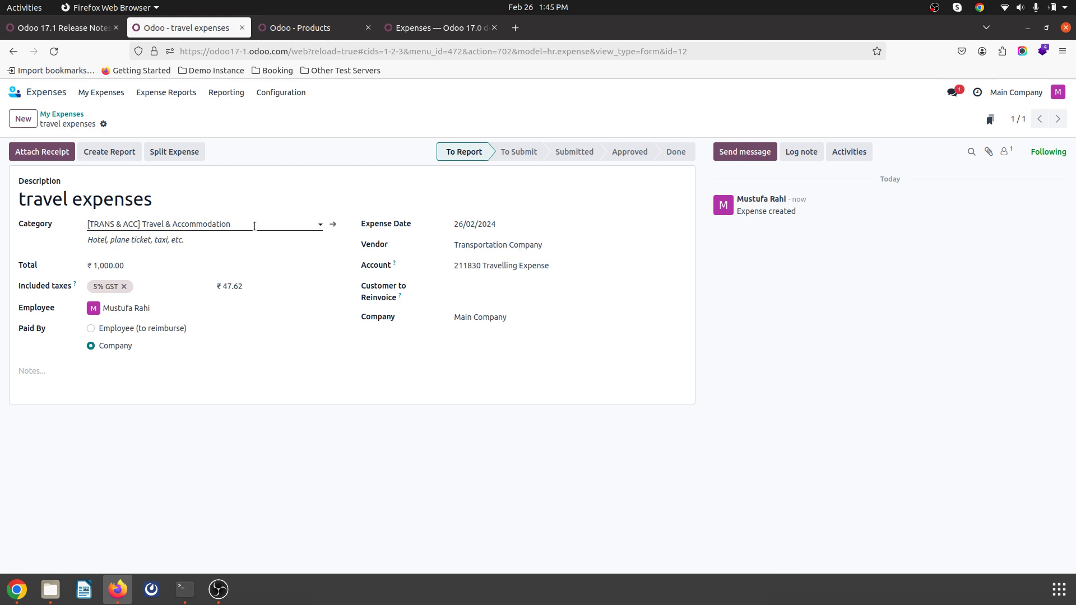
# Create an expense report from the travel expense, accepting the duplicate notice, and approve the report despite the similar expense
pyautogui.click(101, 158)
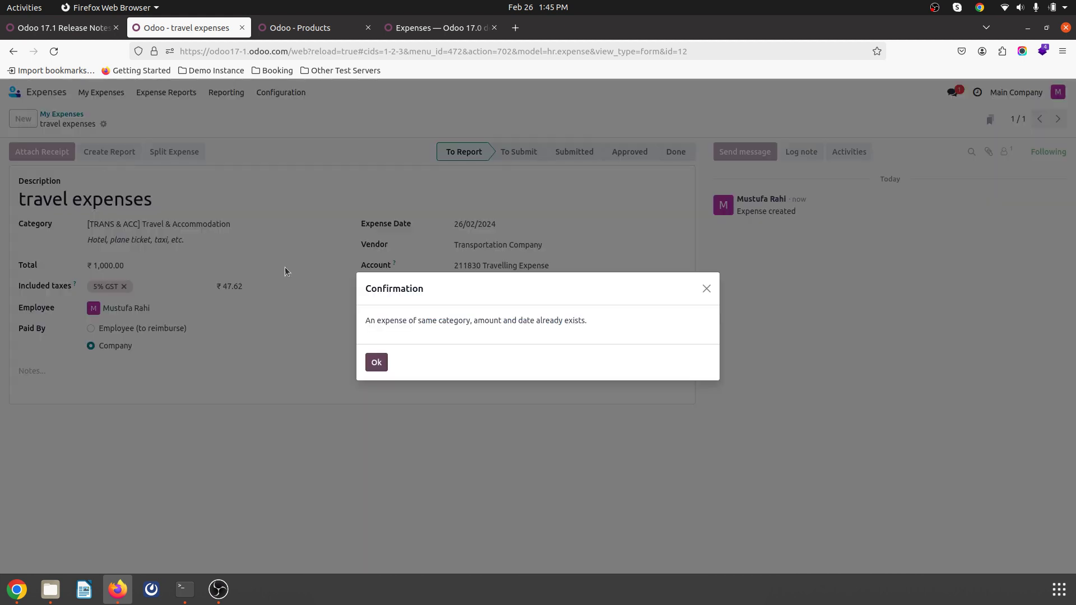
pyautogui.click(376, 370)
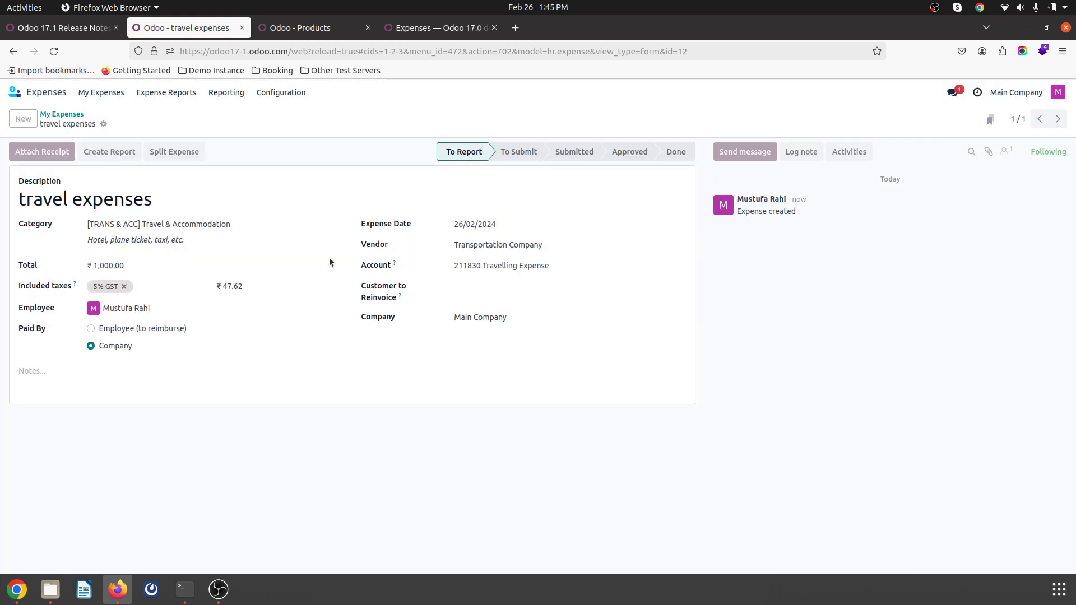
pyautogui.click(90, 155)
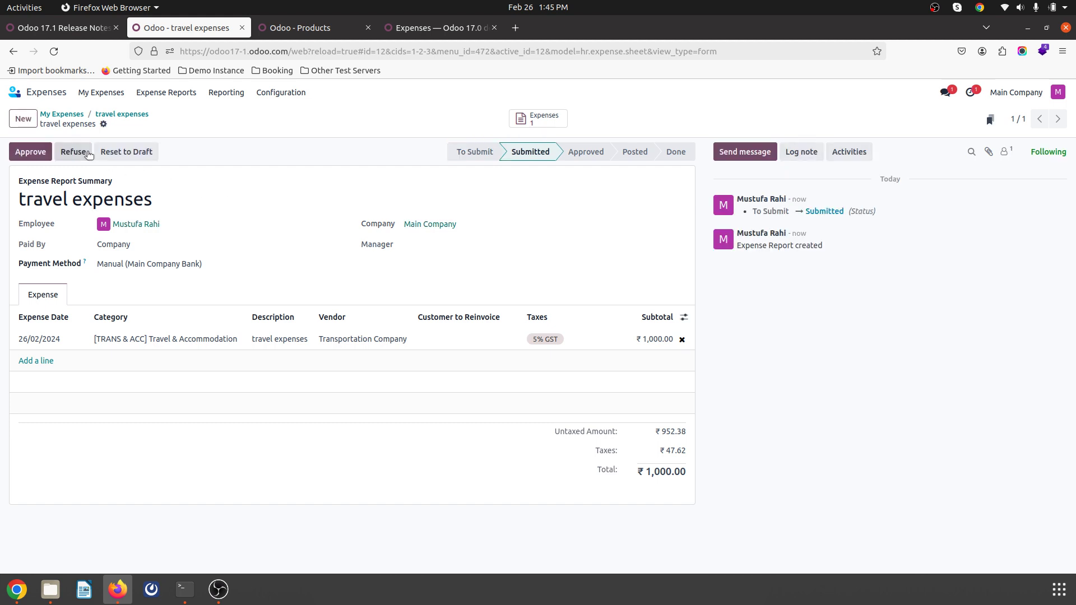
pyautogui.click(31, 155)
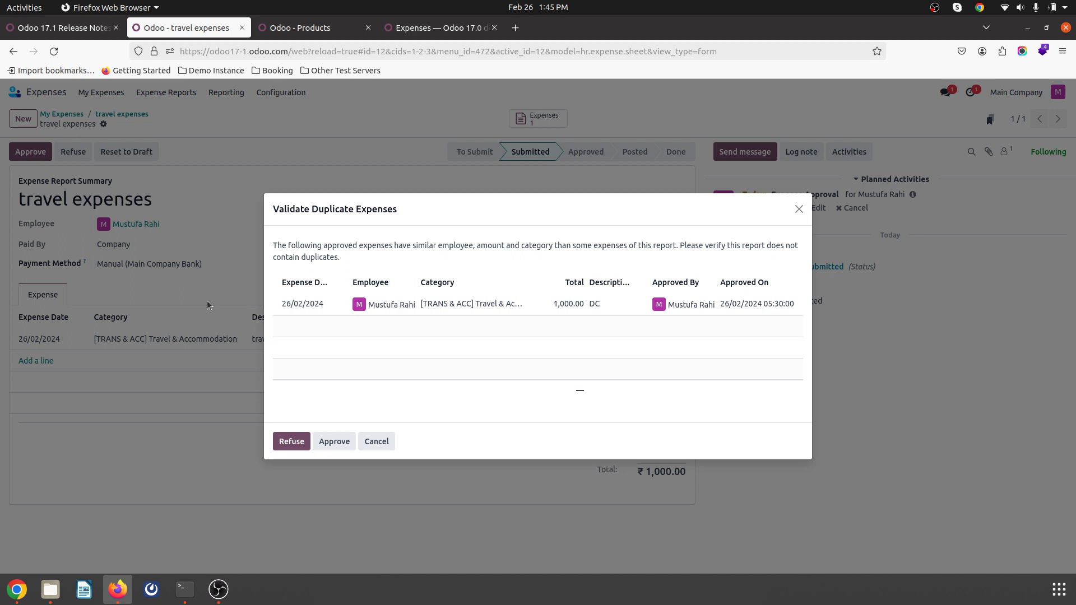
pyautogui.click(334, 442)
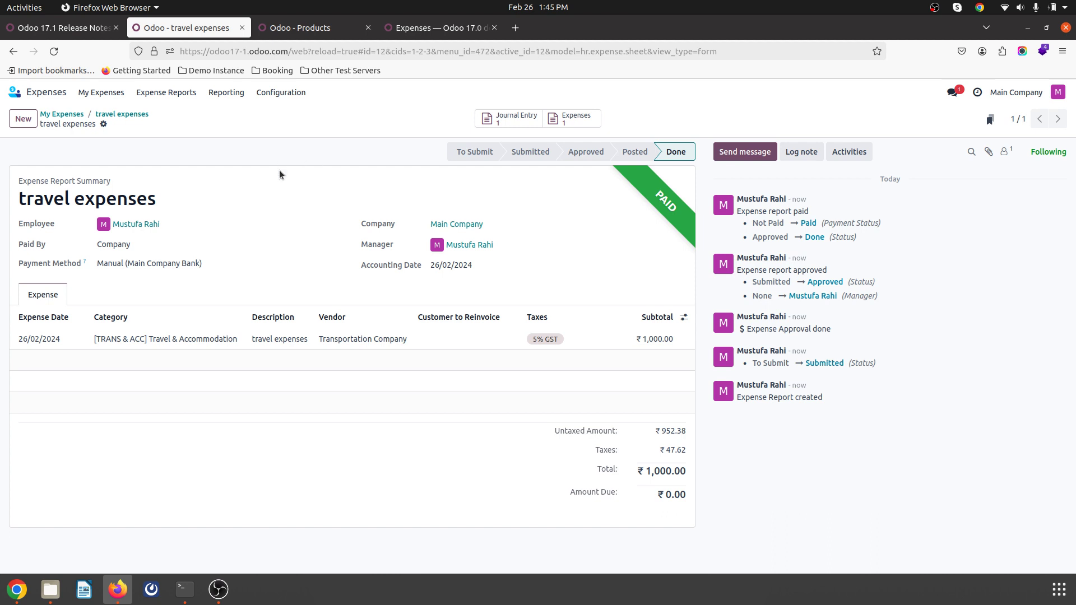
# In the second Odoo tab, open the Accounting app and remove the Favorites filter from its dashboard
pyautogui.click(278, 35)
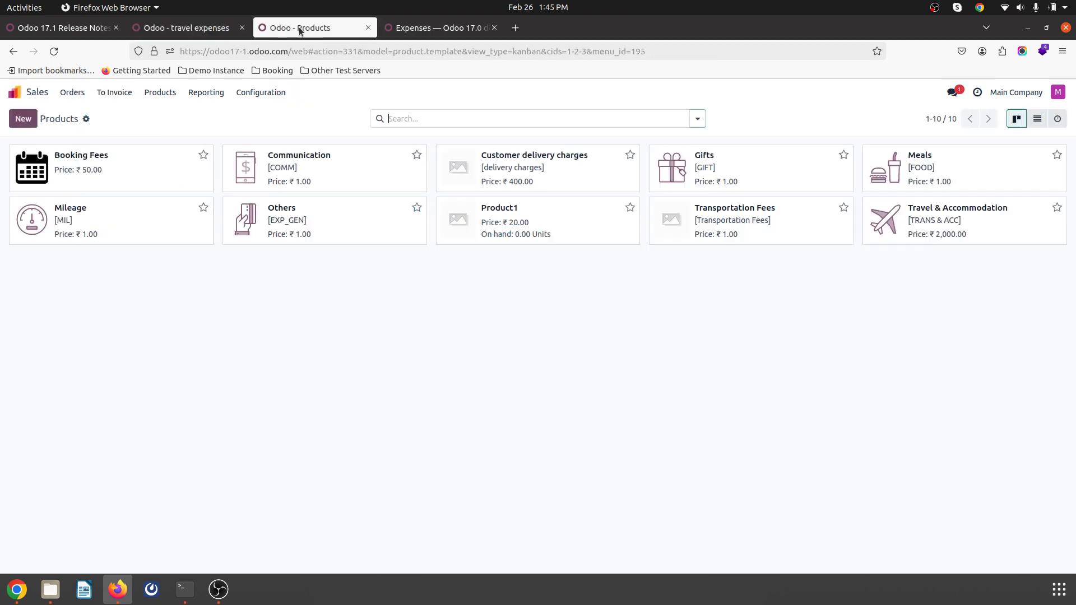
pyautogui.click(15, 92)
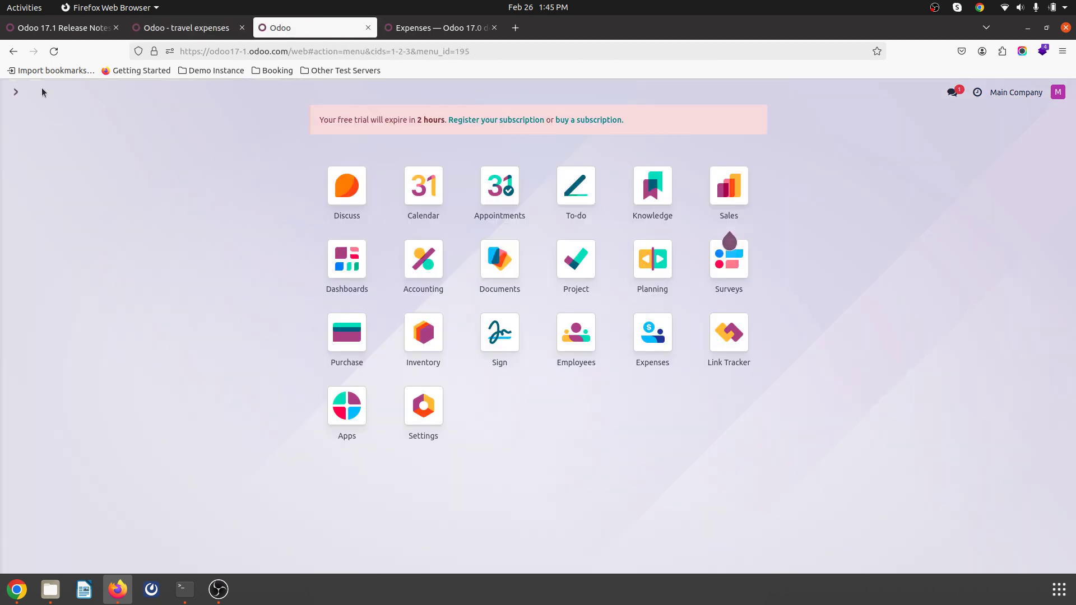
pyautogui.write('acc')
pyautogui.press('Return')
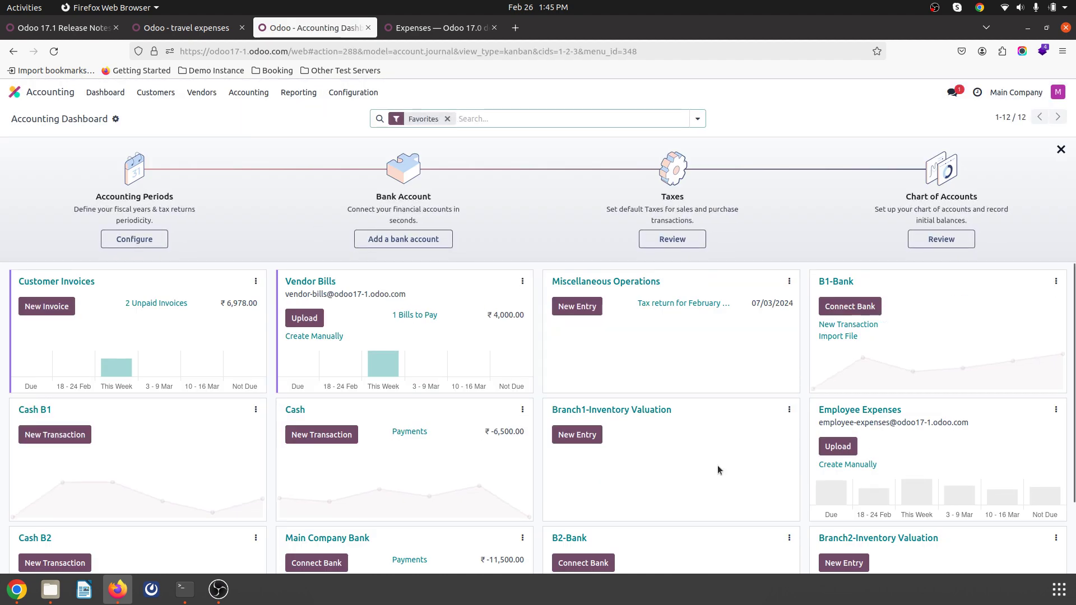
pyautogui.scroll(-3, 718, 465)
pyautogui.scroll(3, 705, 459)
pyautogui.press('BackSpace')
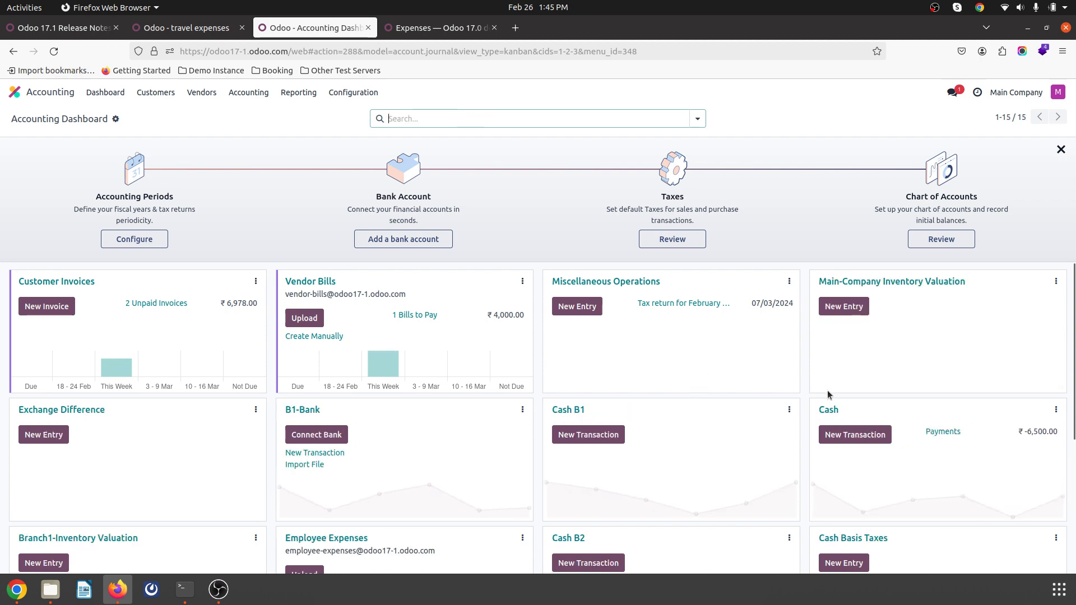
# Find the Employee Expenses journal on the Accounting dashboard, check its bills, and return to the dashboard
pyautogui.scroll(-4, 827, 392)
pyautogui.scroll(4, 594, 450)
pyautogui.scroll(-3, 674, 327)
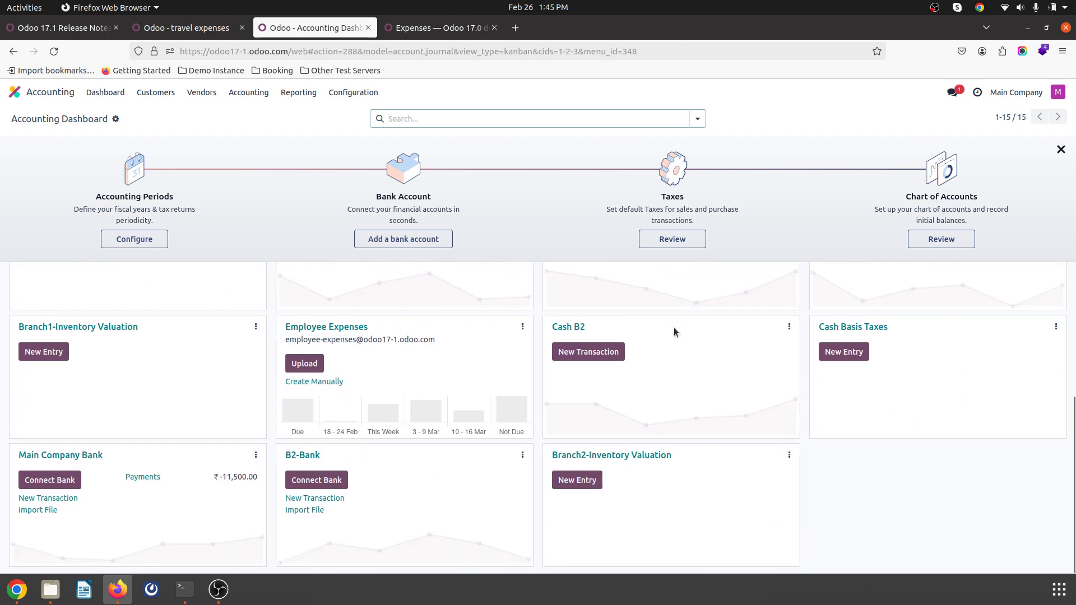
pyautogui.scroll(3, 674, 327)
pyautogui.scroll(-4, 643, 378)
pyautogui.click(348, 331)
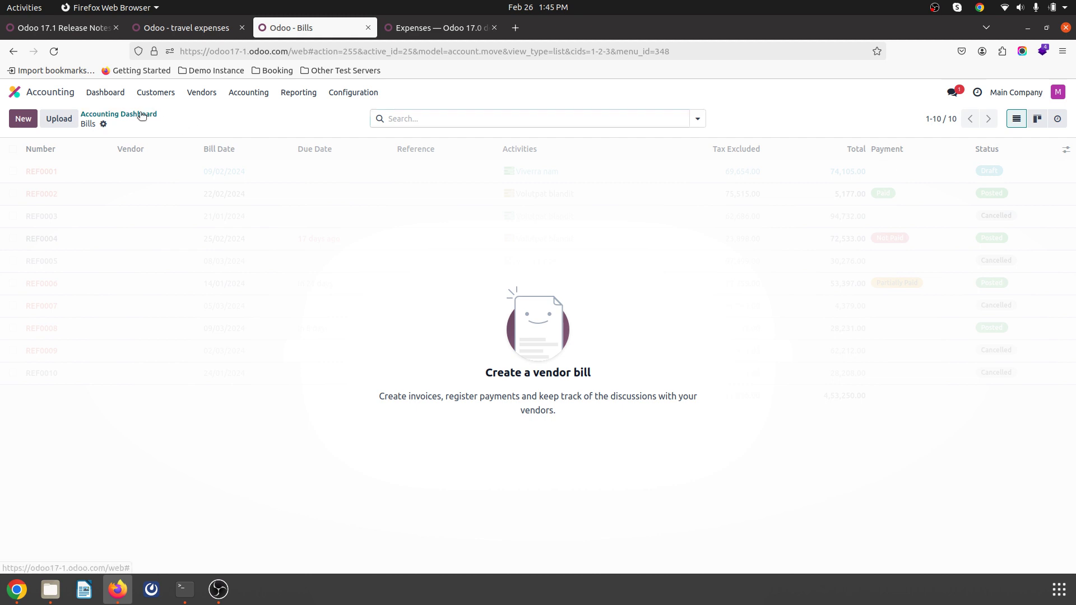
pyautogui.click(118, 114)
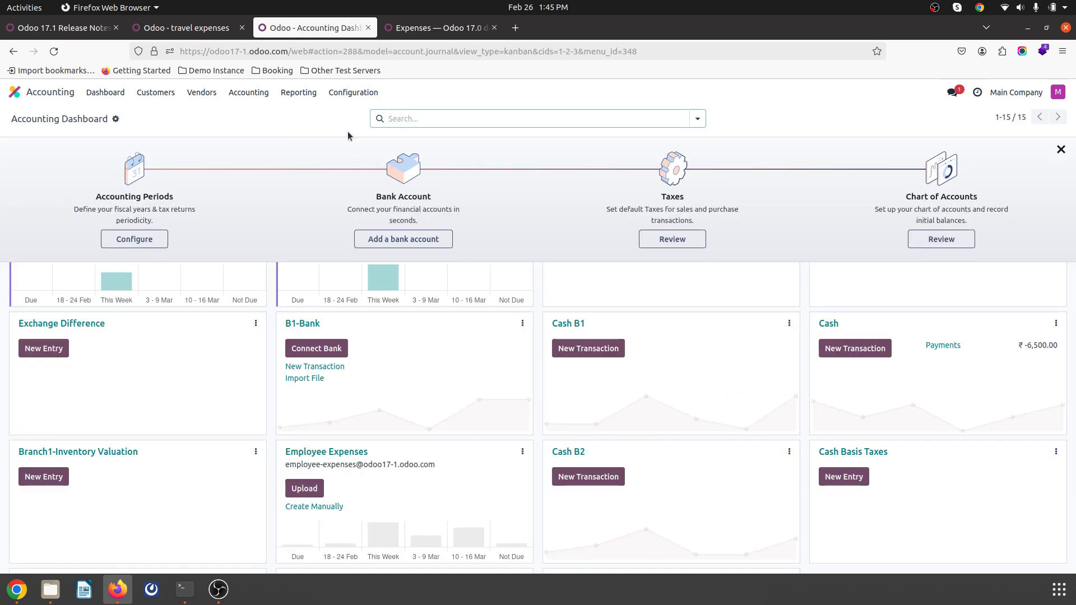
# Open the travel expenses report from the vendors' Employee Expenses list and inspect its related journal entry
pyautogui.click(351, 102)
pyautogui.click(262, 95)
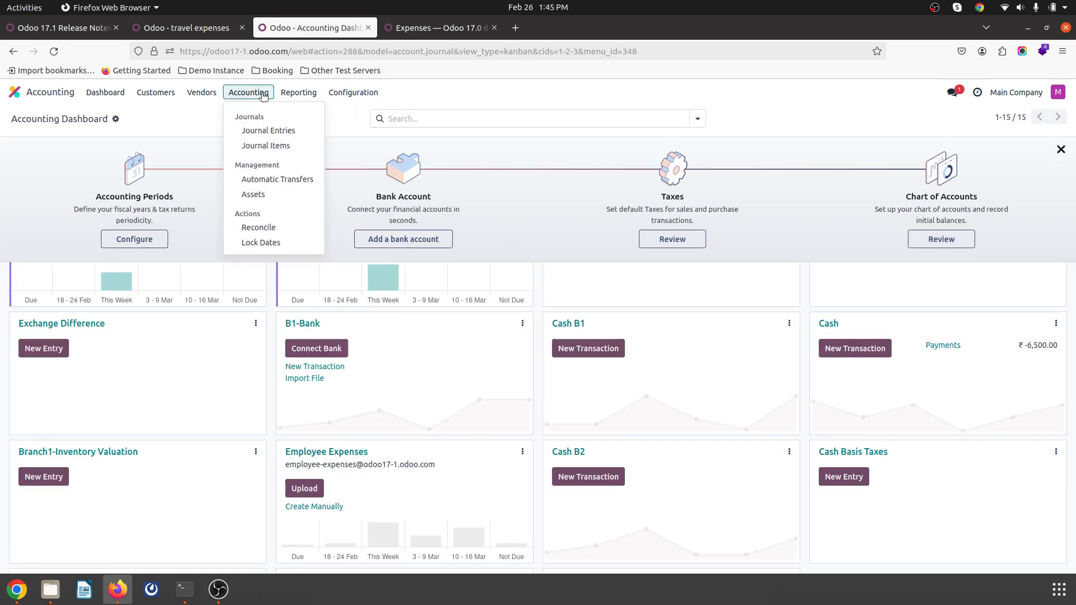
pyautogui.click(201, 92)
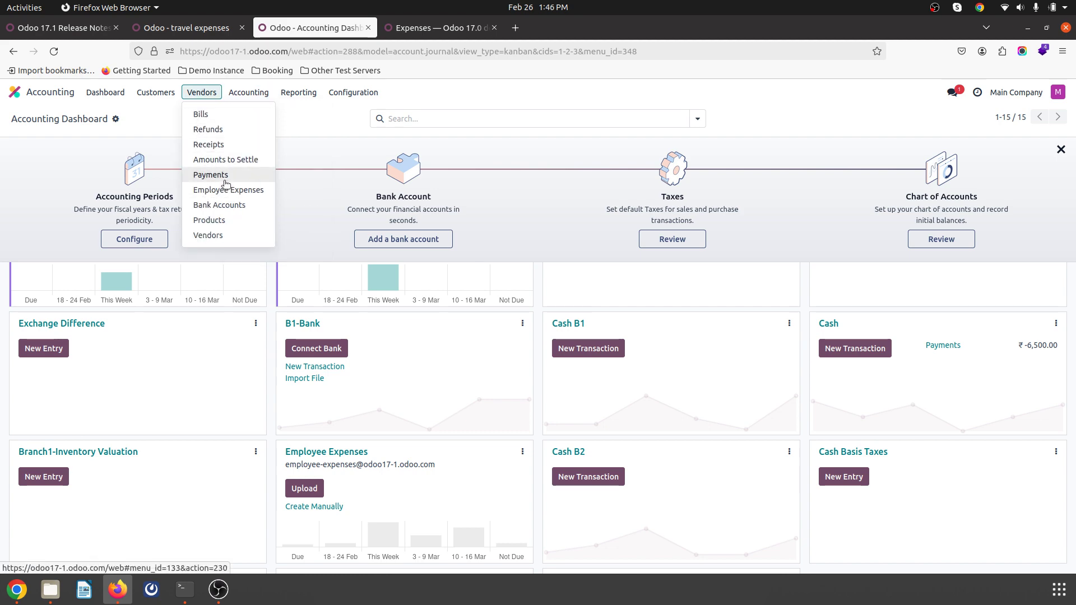
pyautogui.click(227, 190)
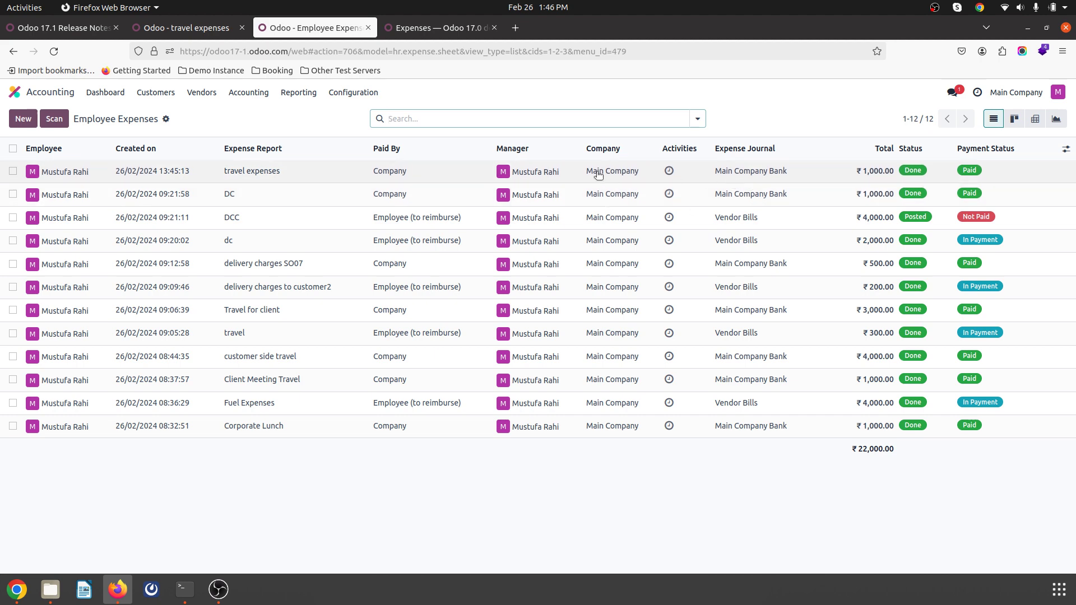
pyautogui.click(163, 171)
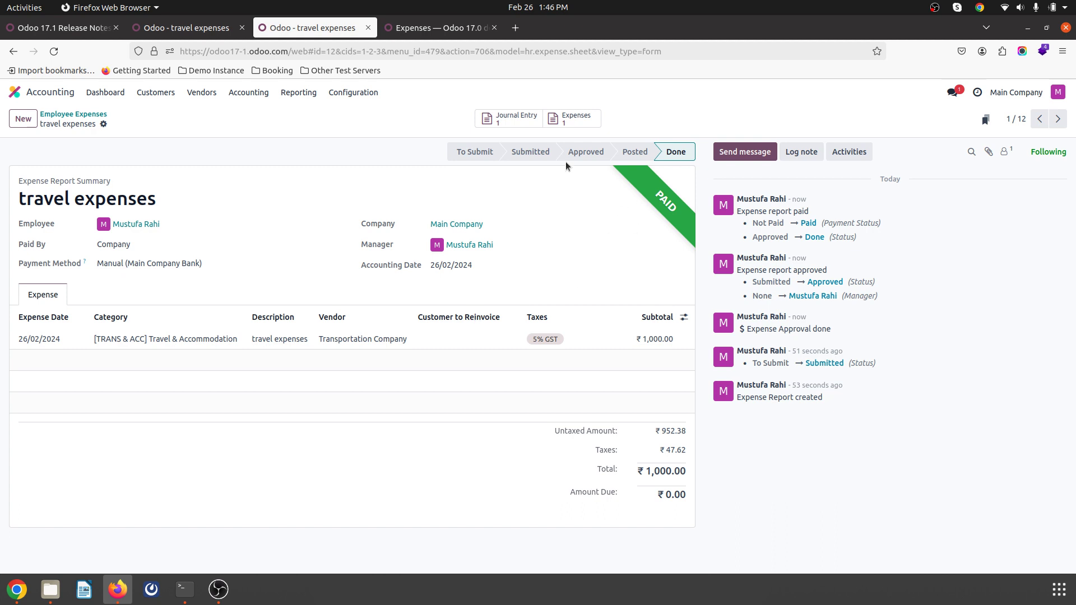
pyautogui.click(506, 121)
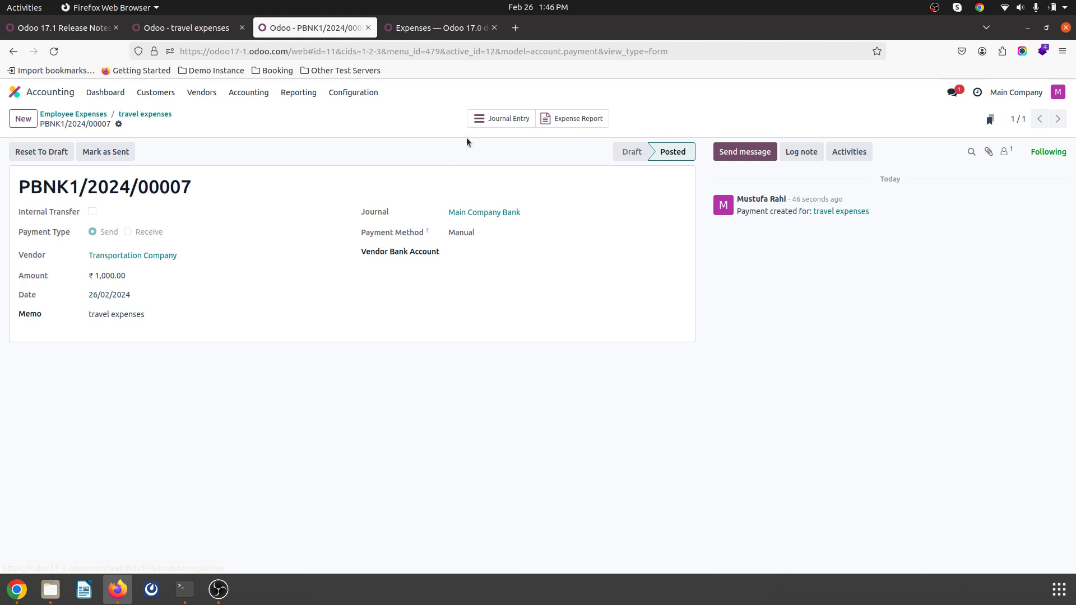
# Inspect the journal entry of the travel expenses payment, return to the expense report, and open the vendors' Bills list
pyautogui.click(500, 119)
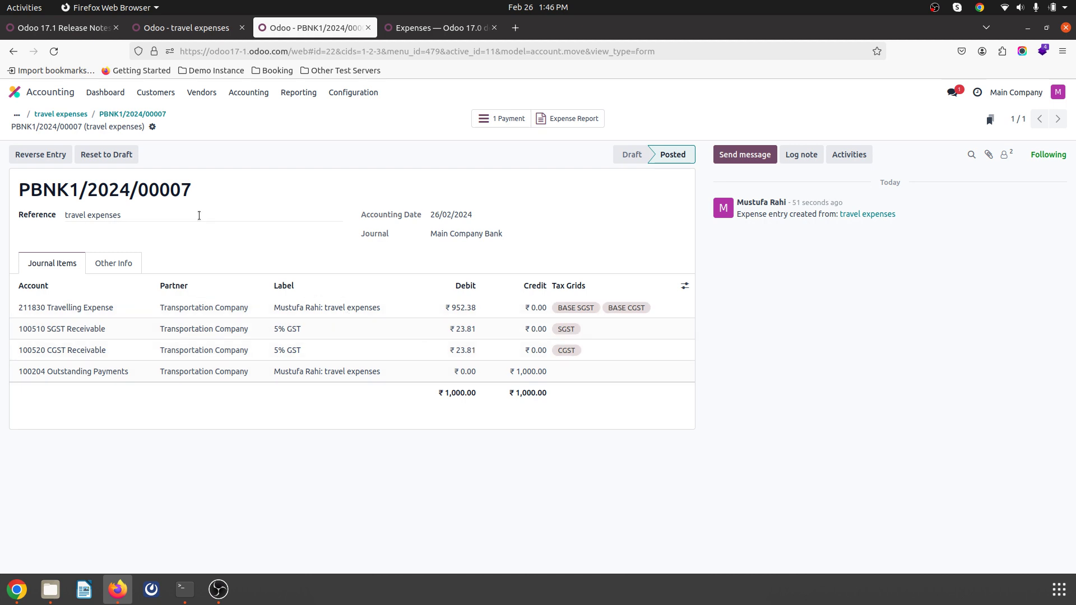
pyautogui.click(61, 114)
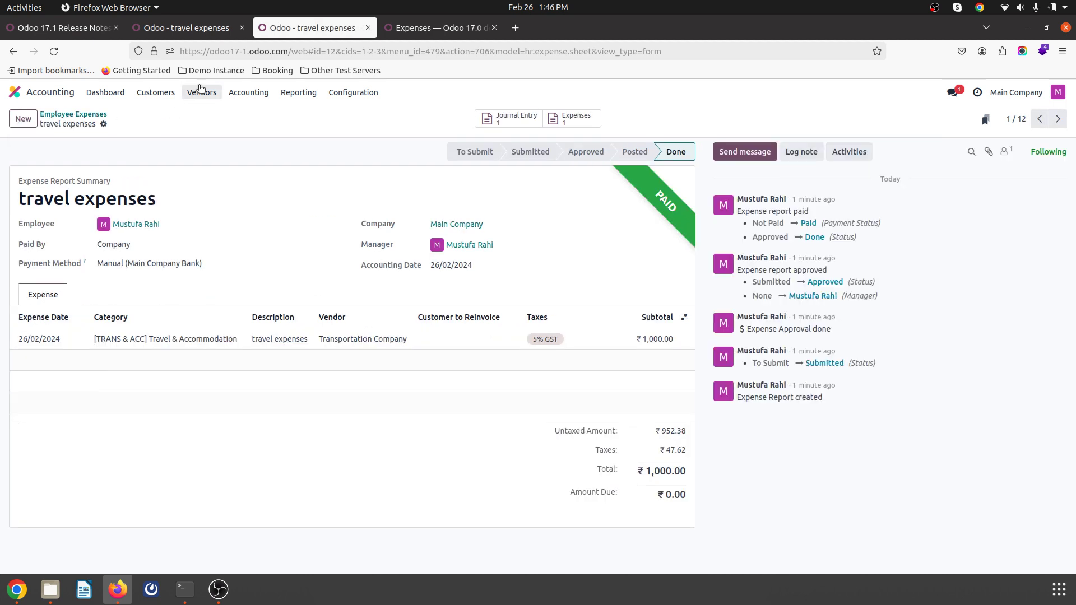
pyautogui.click(202, 92)
pyautogui.click(223, 113)
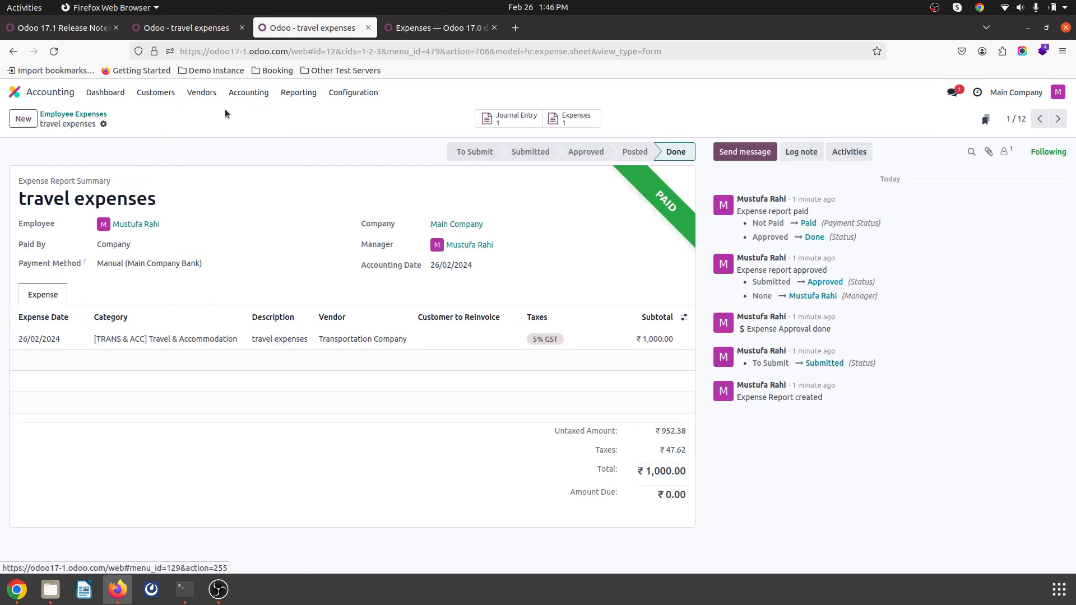
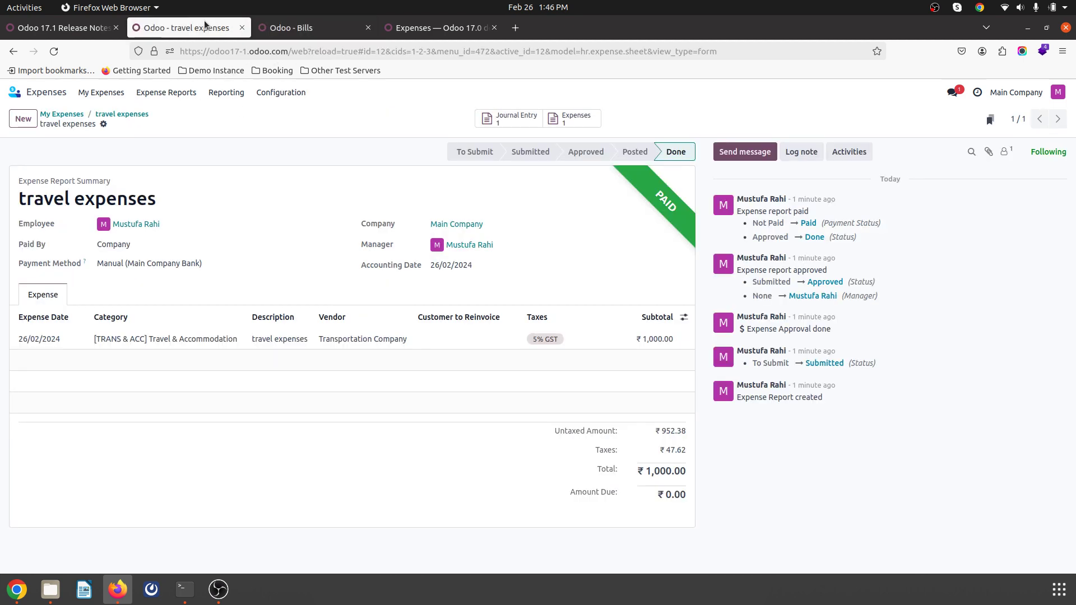
pyautogui.click(23, 118)
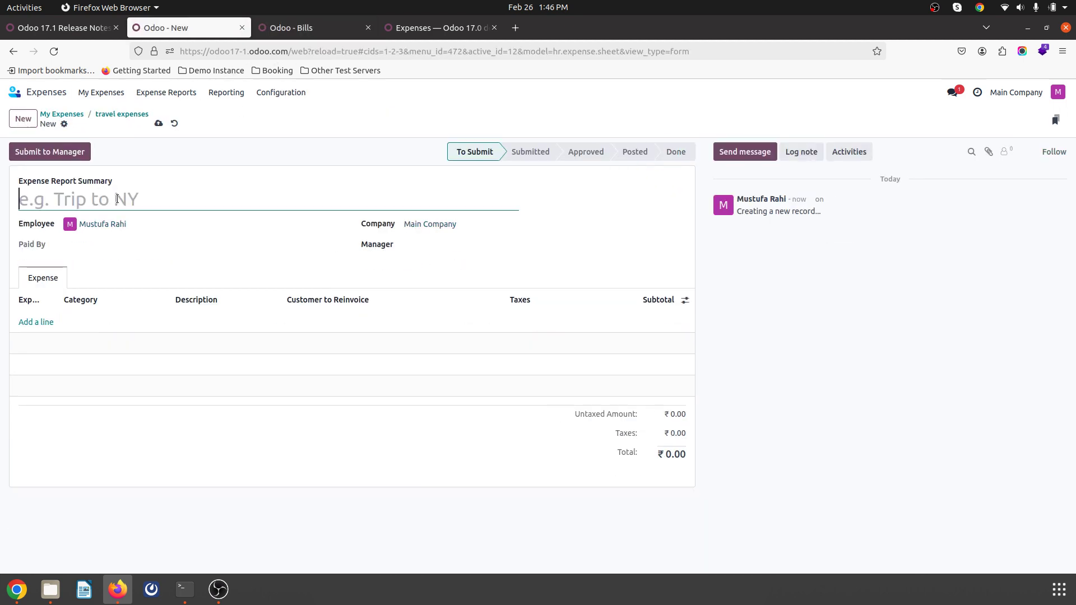
pyautogui.write('fuel exp')
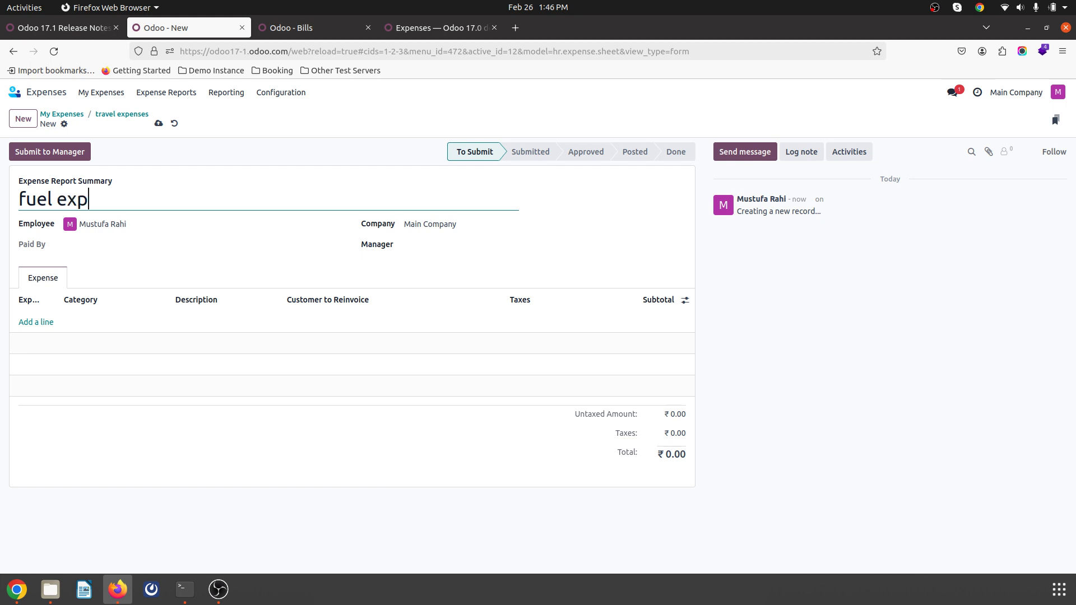
pyautogui.write('ense')
pyautogui.click(99, 116)
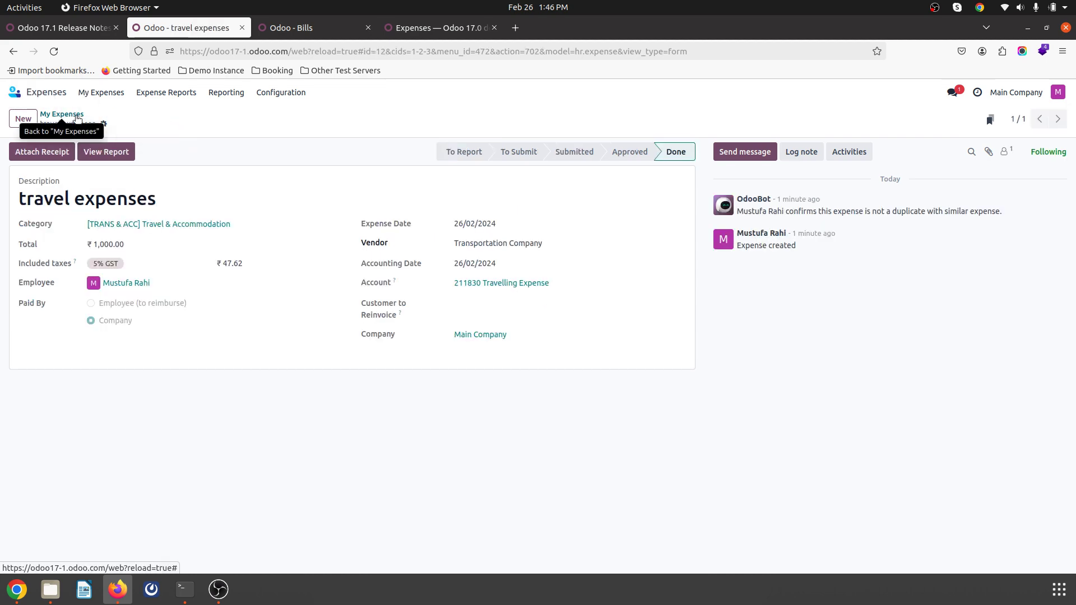
# Create a new expense under My Expenses described "fuel expenses", with category [EXP_GEN] Others and a total of ₹300, paid by the employee
pyautogui.click(79, 116)
pyautogui.click(23, 119)
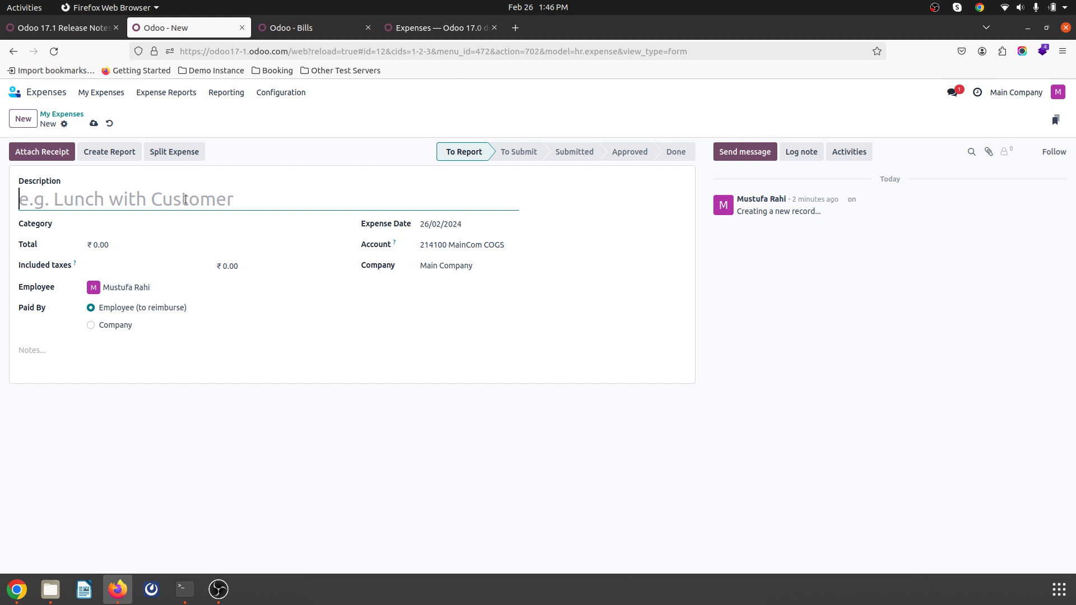
pyautogui.write('fuel expenses')
pyautogui.press('Tab')
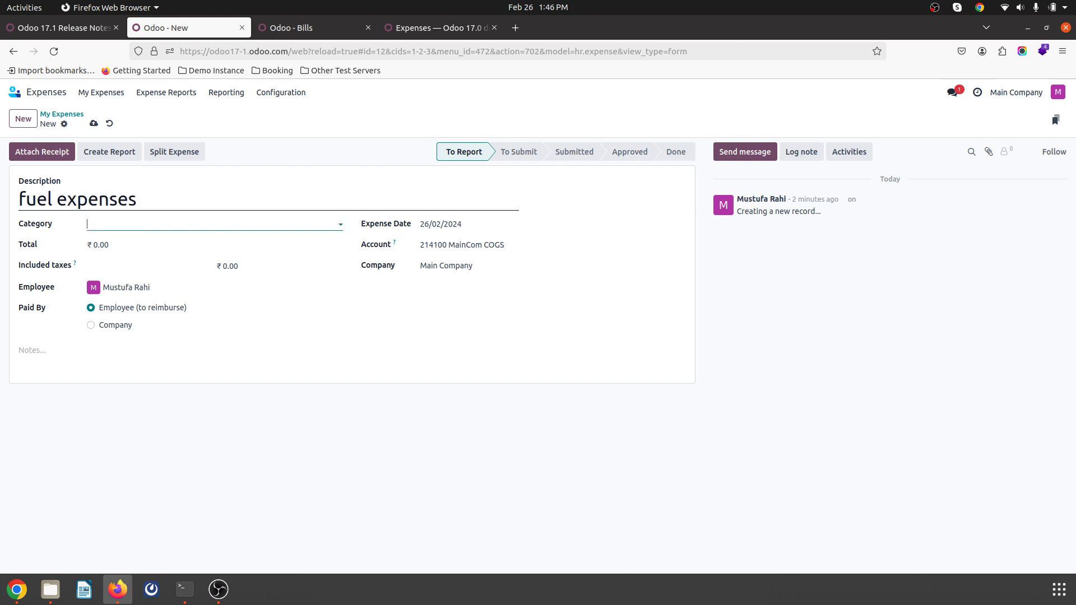
pyautogui.click(157, 224)
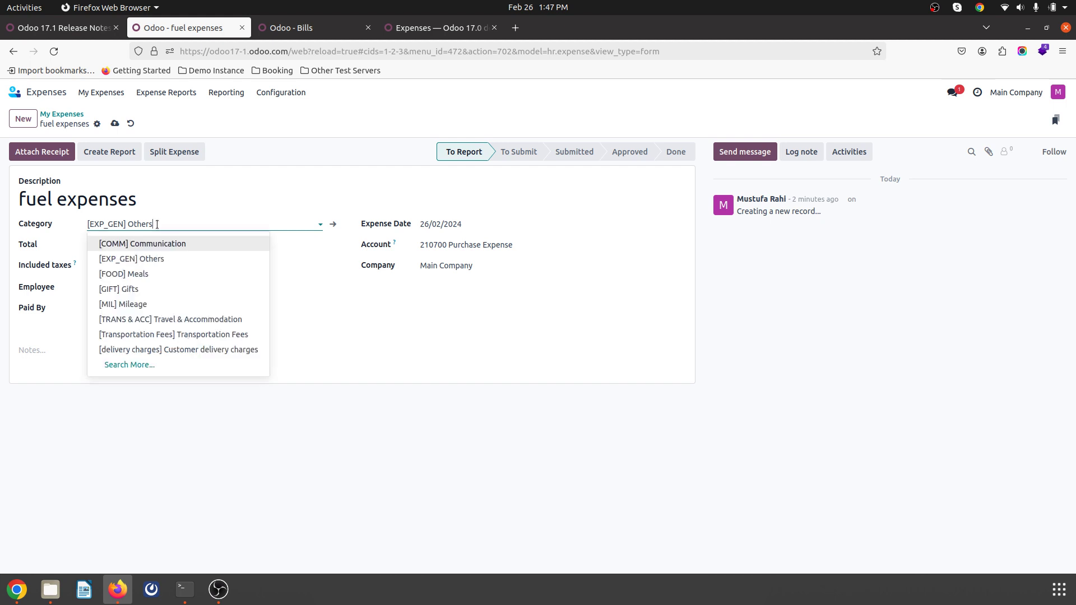
pyautogui.click(180, 200)
pyautogui.click(143, 246)
pyautogui.write('300')
pyautogui.press('Tab')
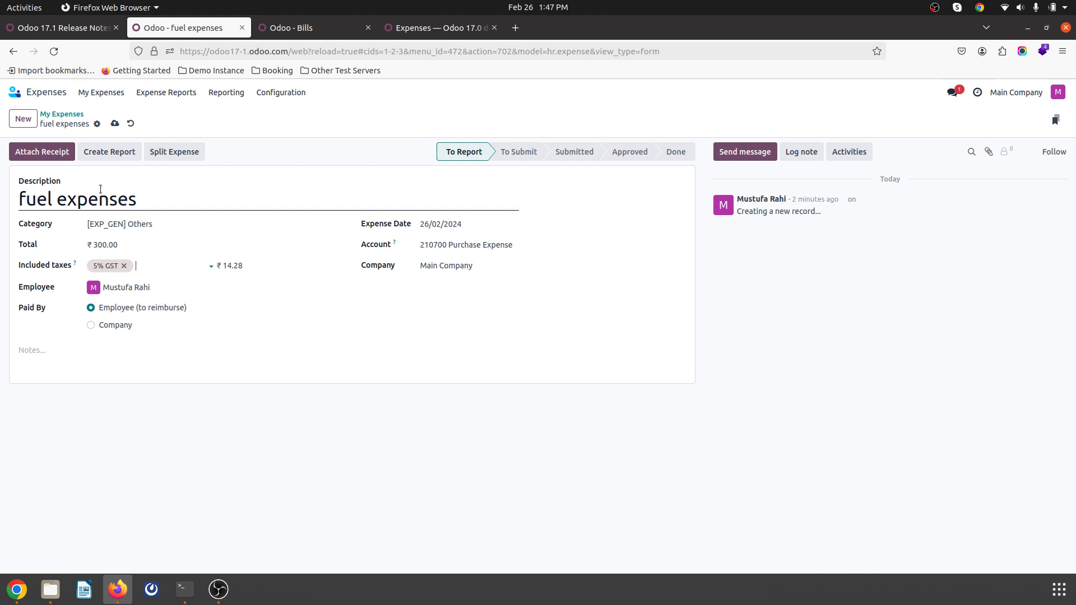
# Create a report from the fuel expense and take it through submission, approval and posting of its journal entries
pyautogui.click(94, 157)
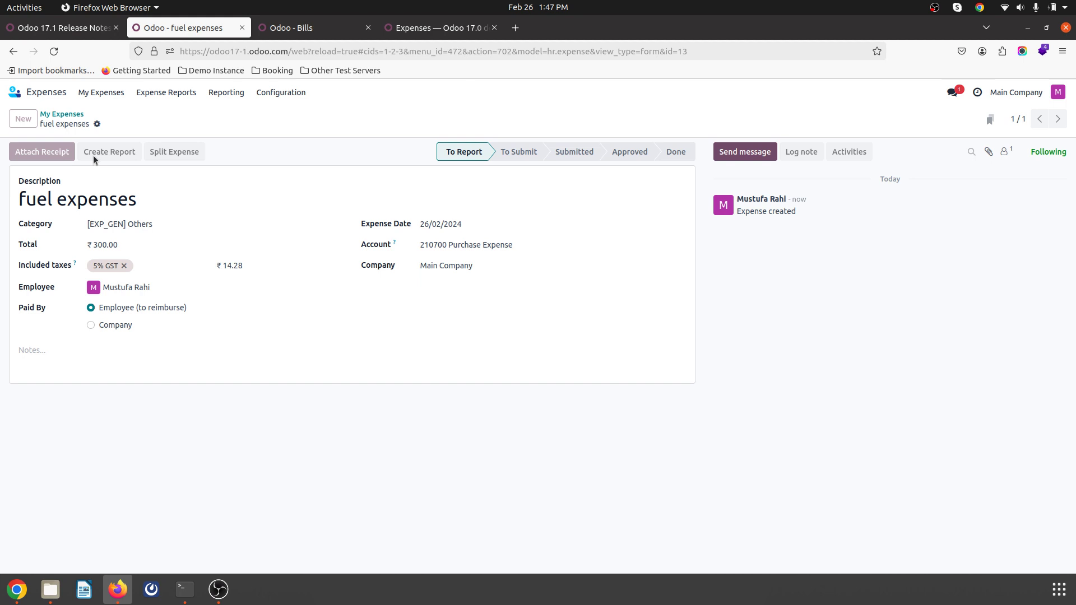
pyautogui.click(70, 154)
pyautogui.click(39, 156)
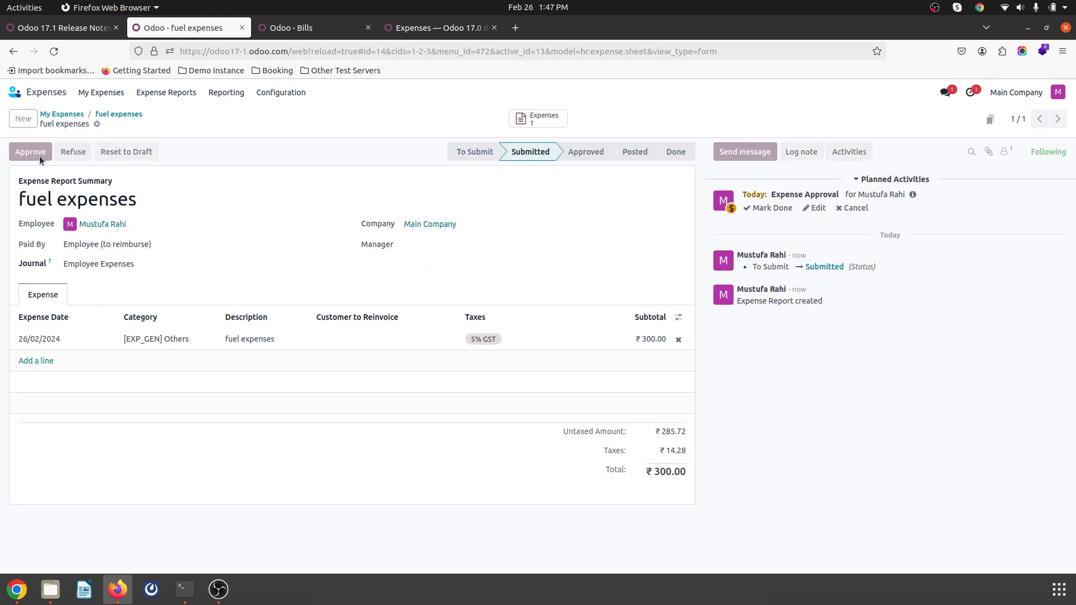
pyautogui.click(46, 151)
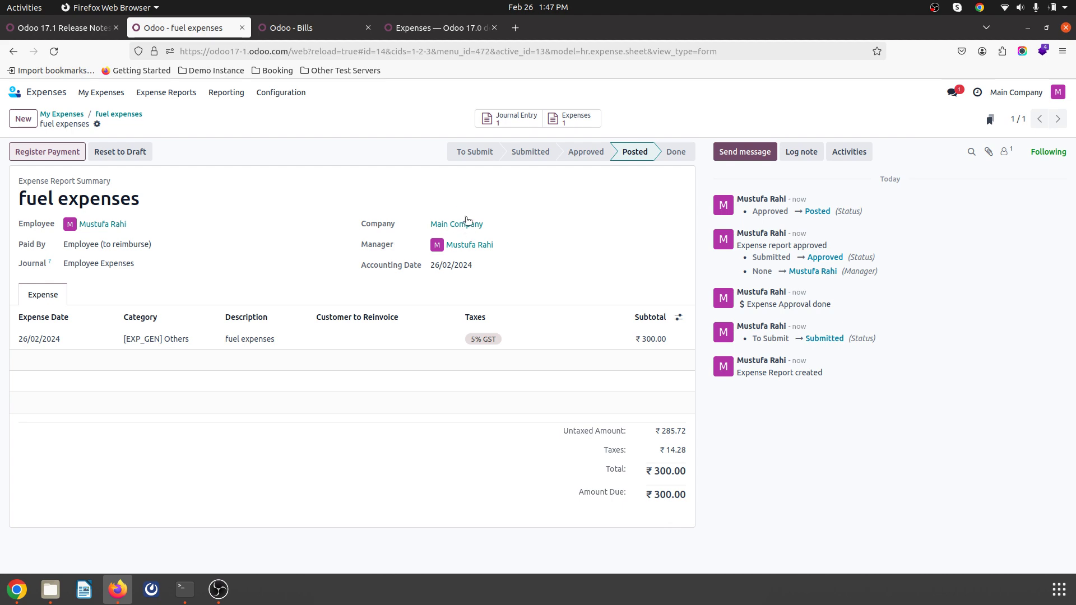
# Register the ₹300 payment of the fuel expenses report through the Cash journal
pyautogui.hotkey('alt', 'g')
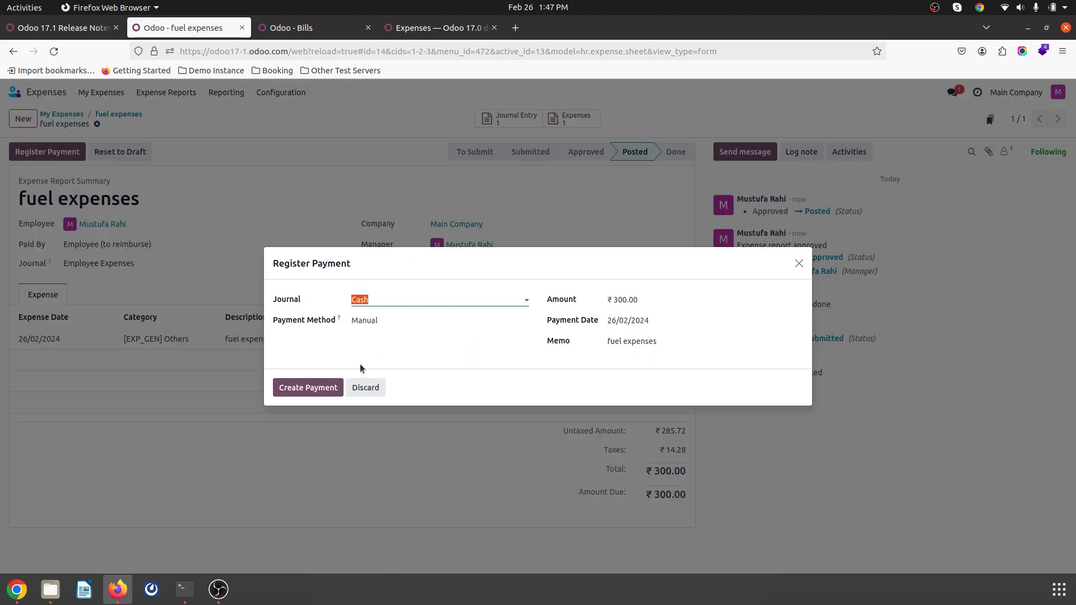
pyautogui.click(324, 388)
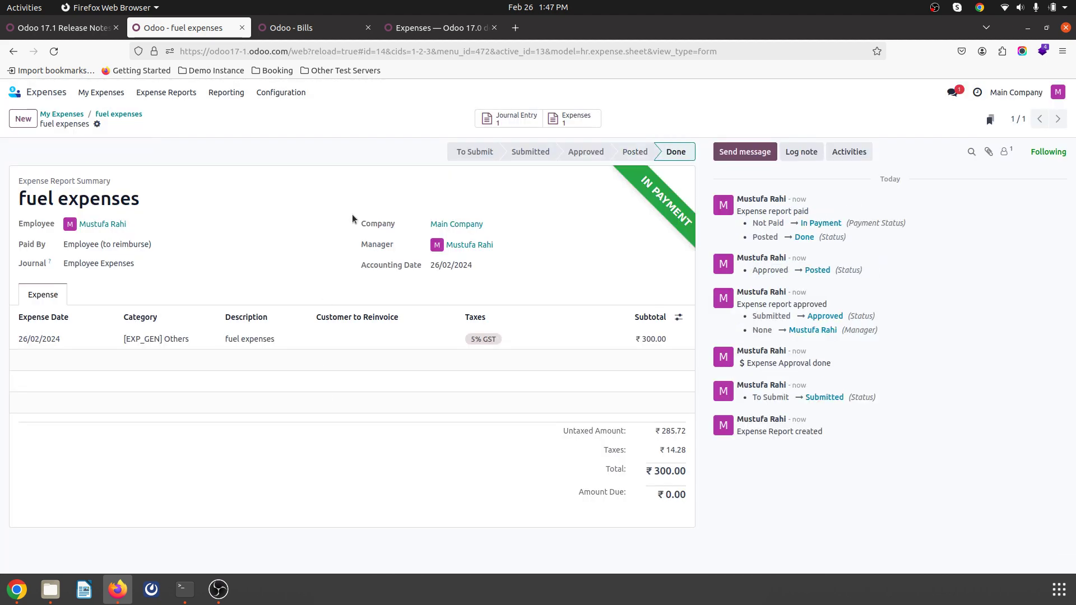
# In the Bills tab, inspect the vendor bill referenced "fuel expenses" and return to the bills list
pyautogui.click(314, 28)
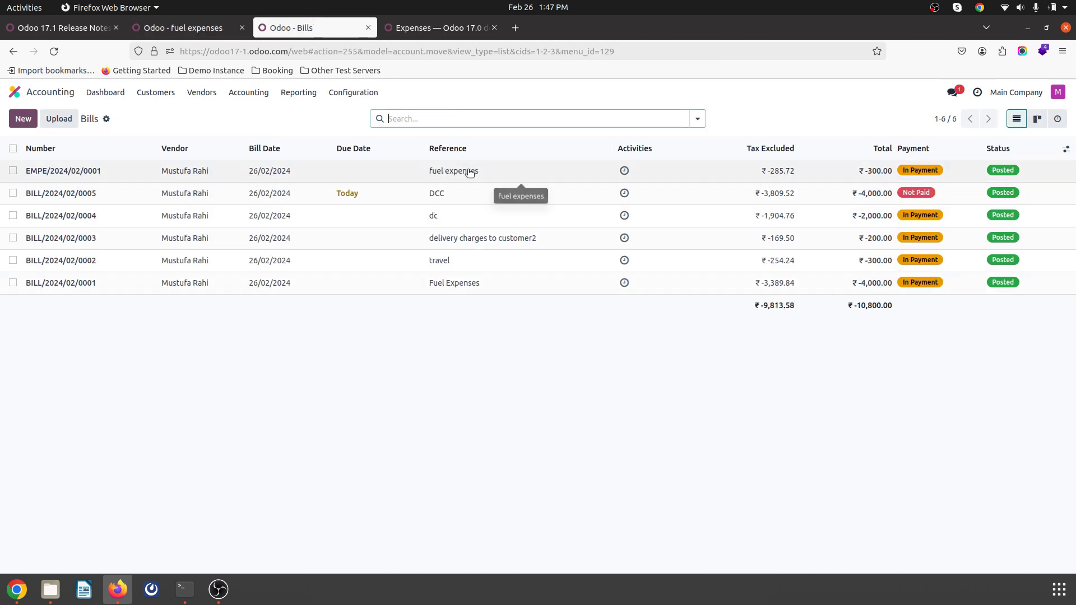
pyautogui.click(469, 172)
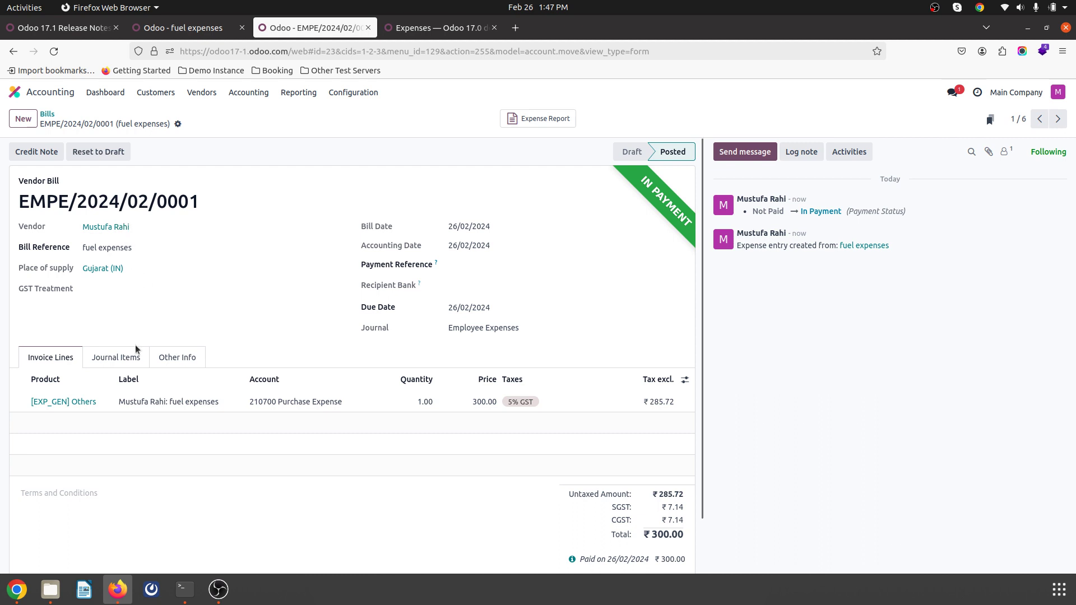
pyautogui.click(48, 114)
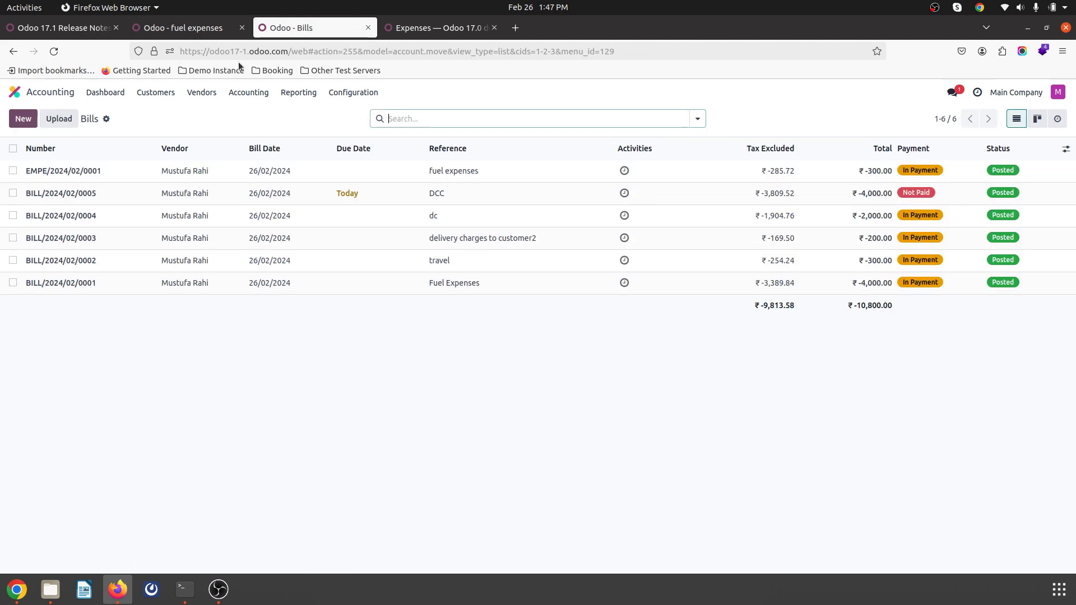
# In the tab with the fuel expenses report, open the Sales app and start a new quotation for Customer4
pyautogui.click(199, 27)
pyautogui.click(32, 94)
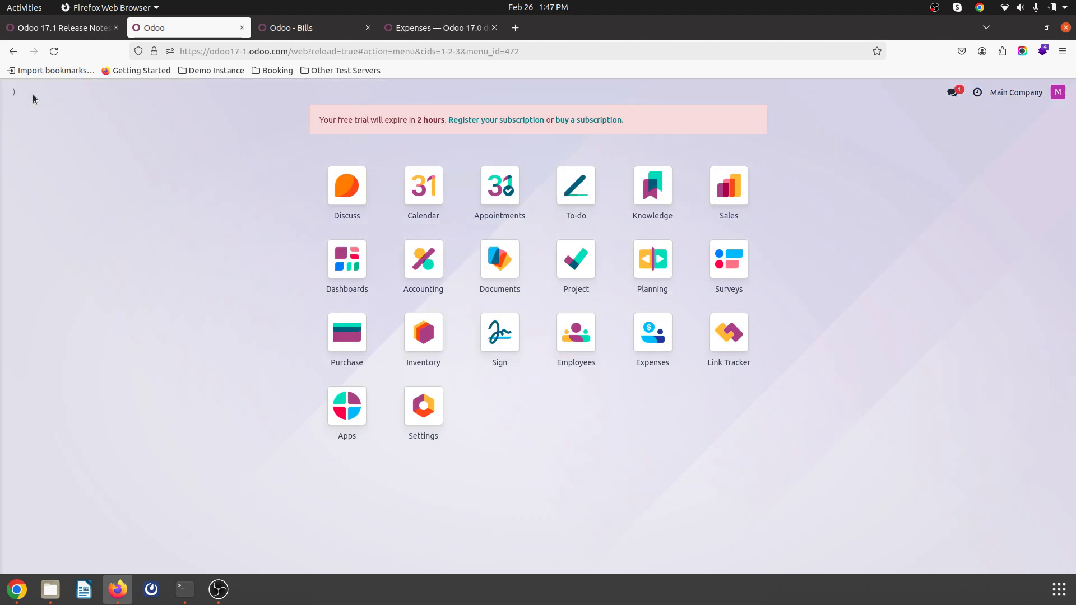
pyautogui.write('sales')
pyautogui.press('Return')
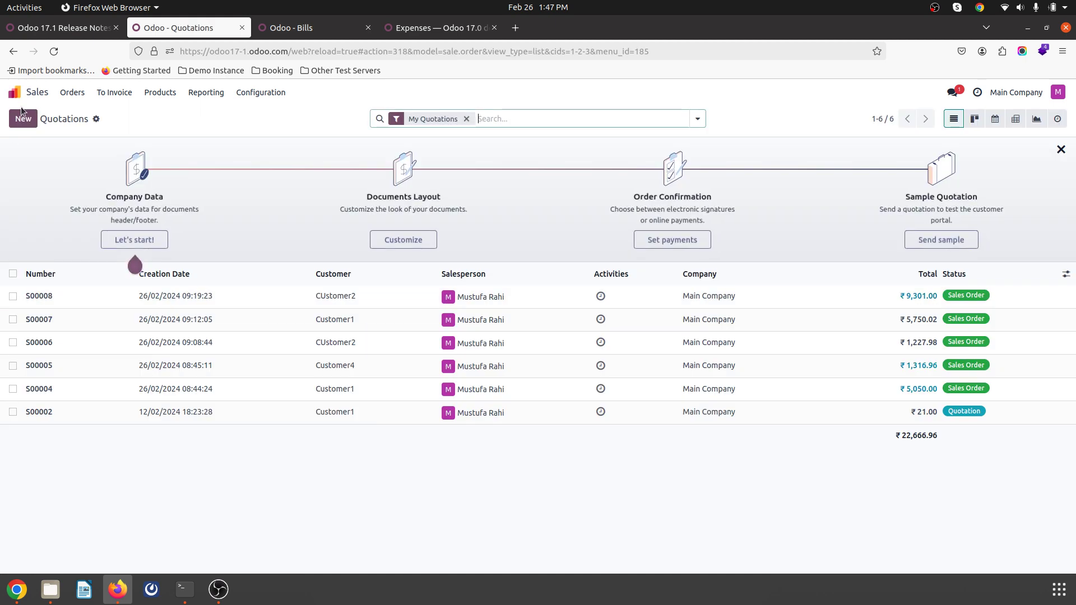
pyautogui.click(23, 117)
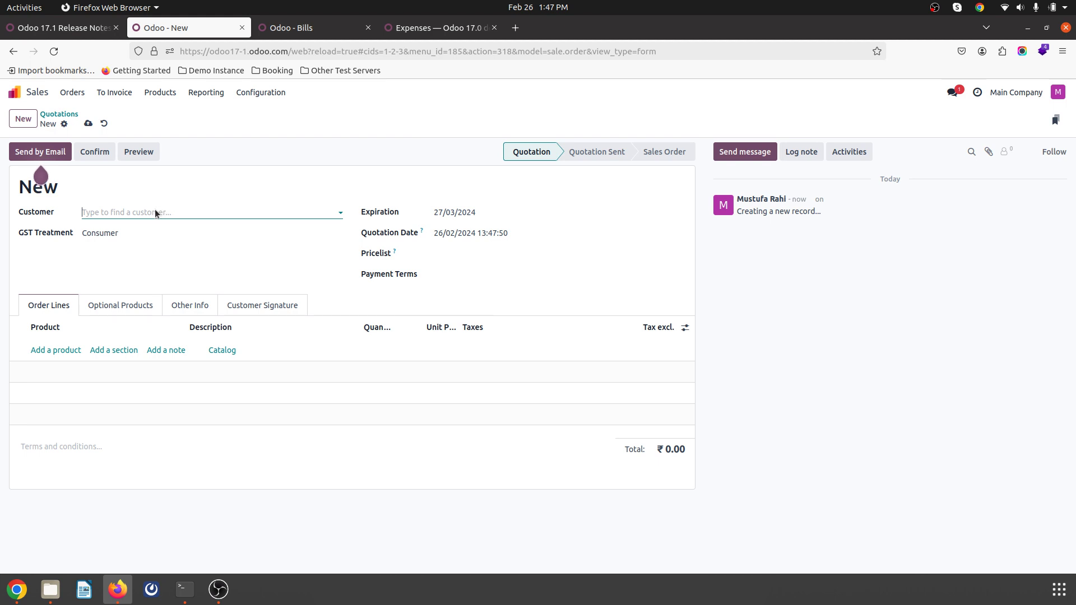
pyautogui.click(149, 212)
pyautogui.click(135, 261)
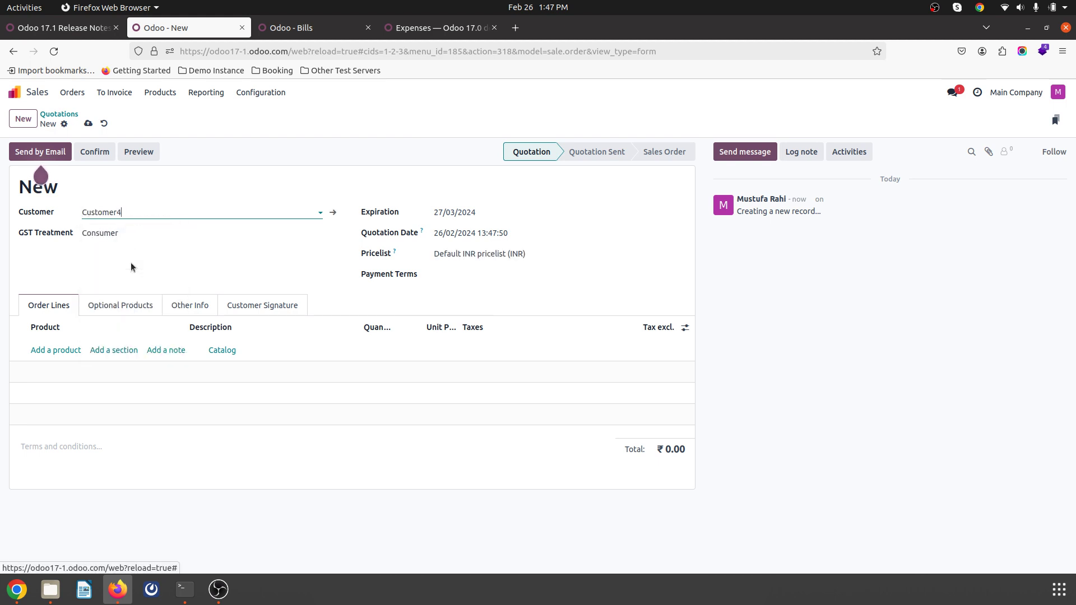
# Add Product1 to the quotation at a unit price of ₹2,000 and confirm it as a sales order
pyautogui.click(69, 350)
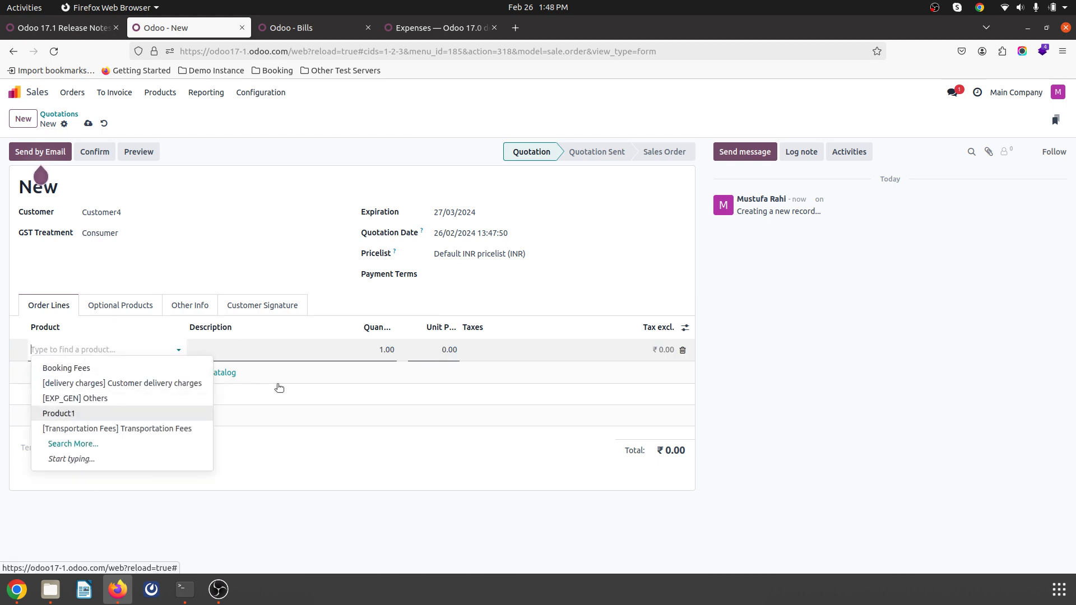
pyautogui.click(447, 355)
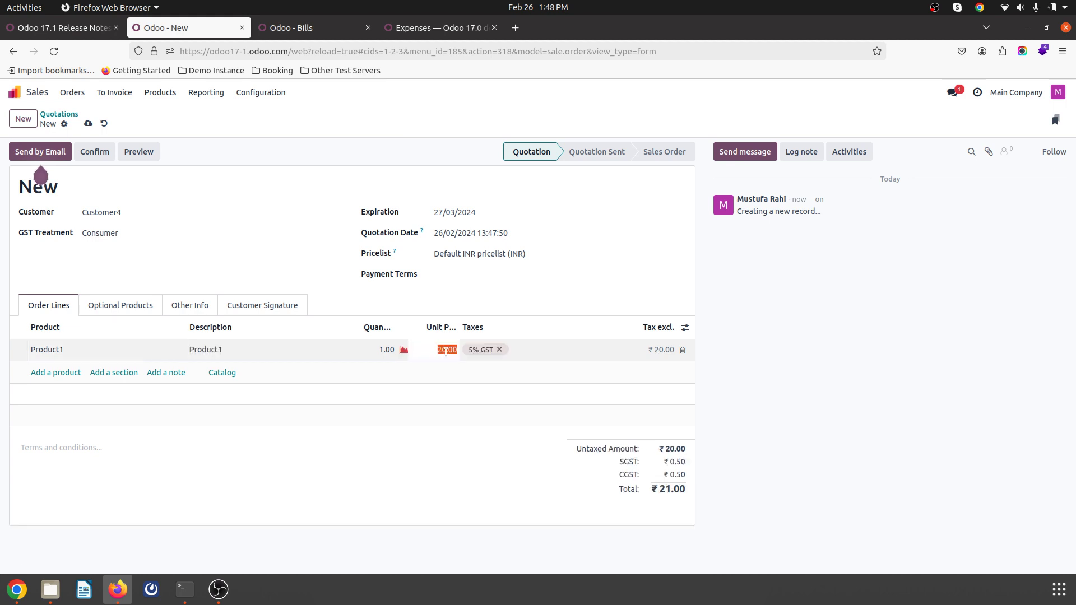
pyautogui.click(460, 291)
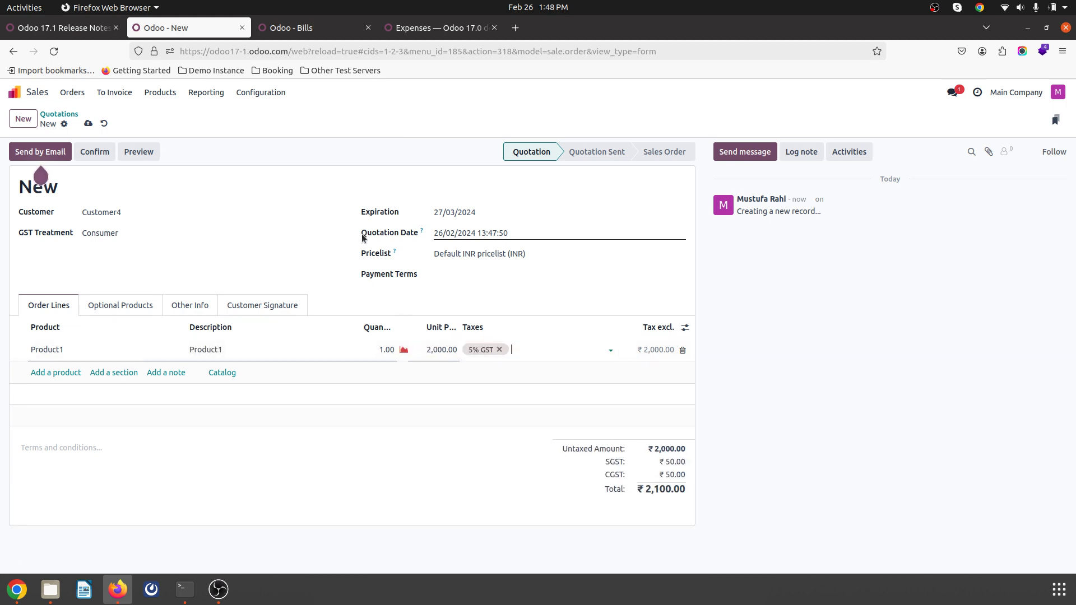
pyautogui.click(93, 154)
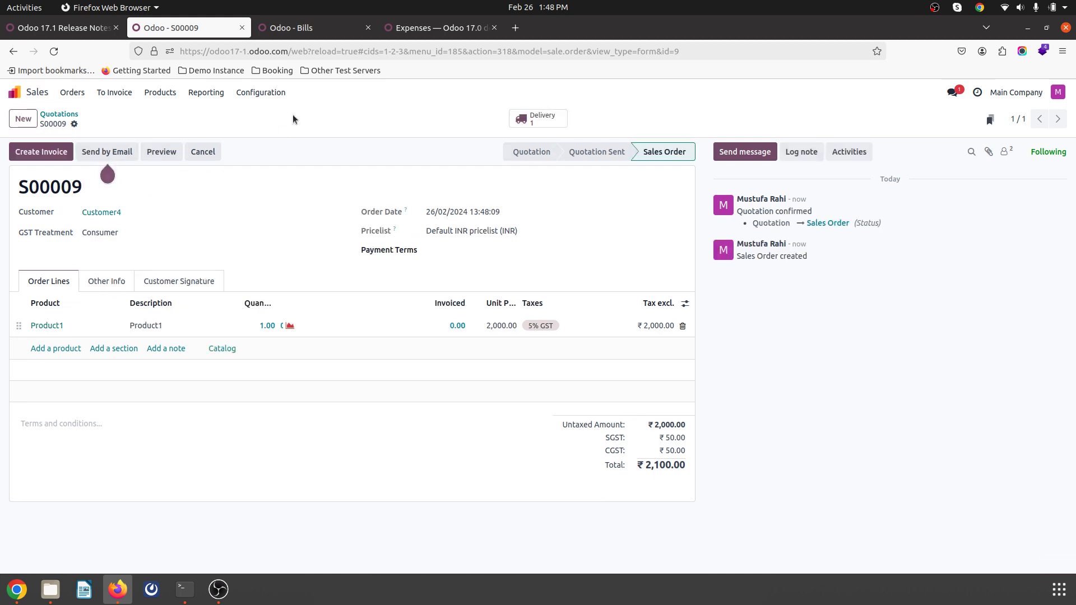
# In the Bills tab, open the Expenses app and review the re-invoice policies and sales prices of the expense categories
pyautogui.click(329, 29)
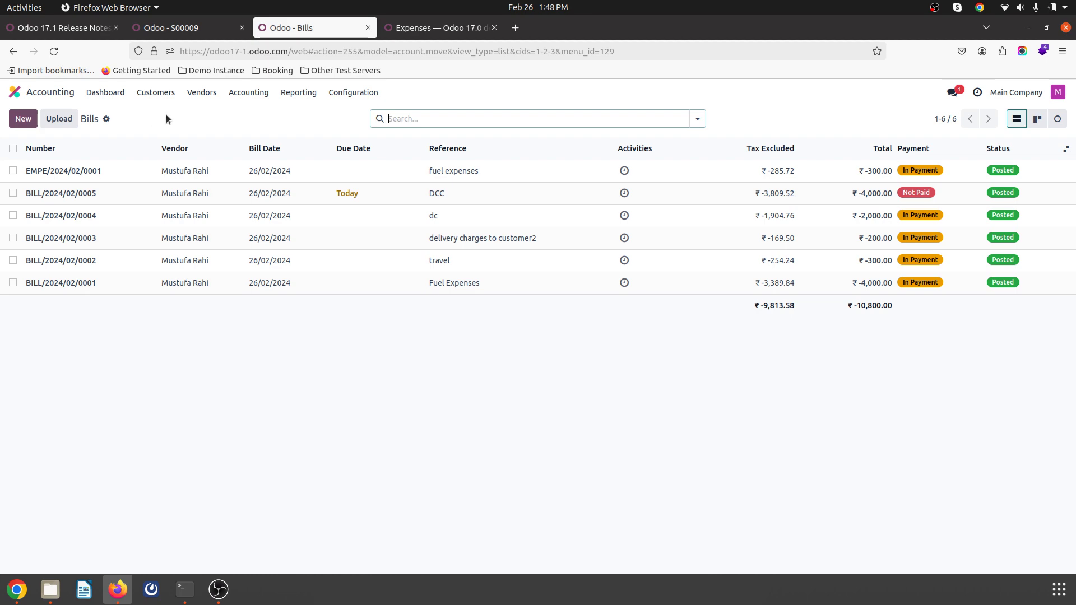
pyautogui.click(16, 92)
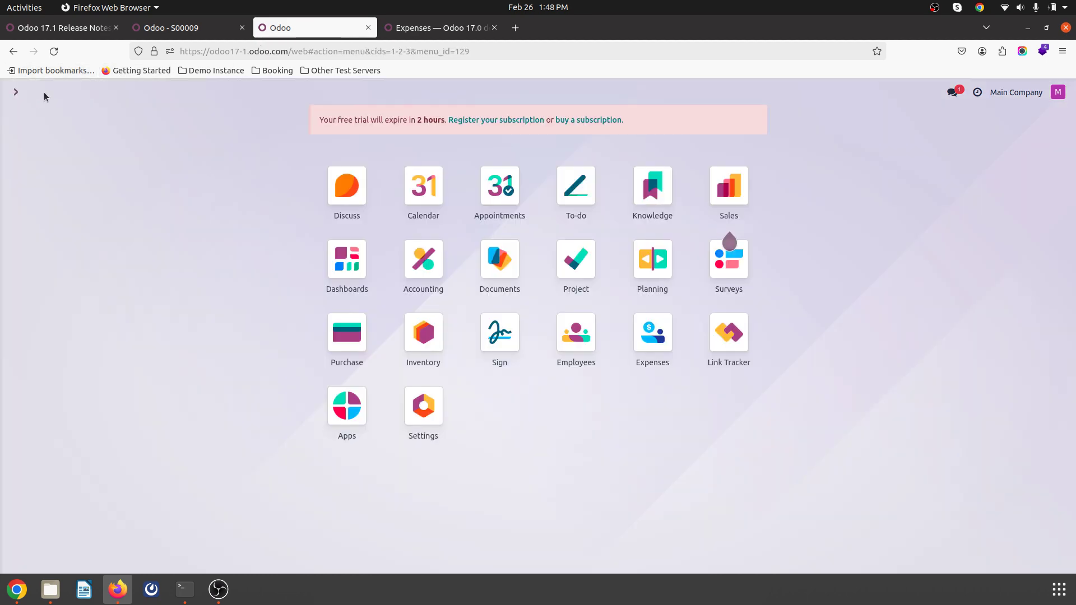
pyautogui.write('exp')
pyautogui.press('Return')
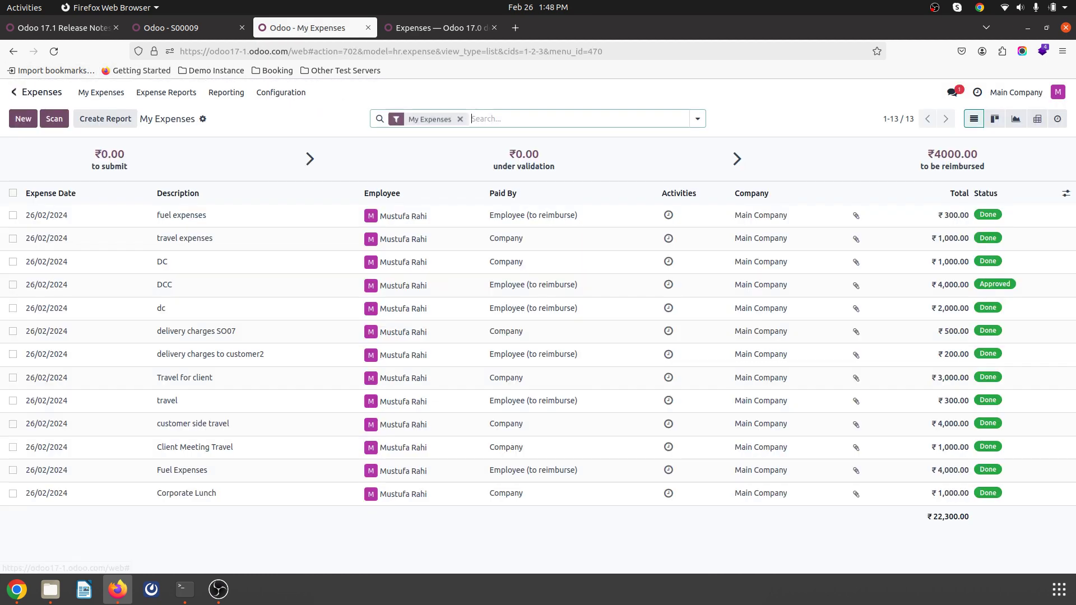
pyautogui.click(280, 93)
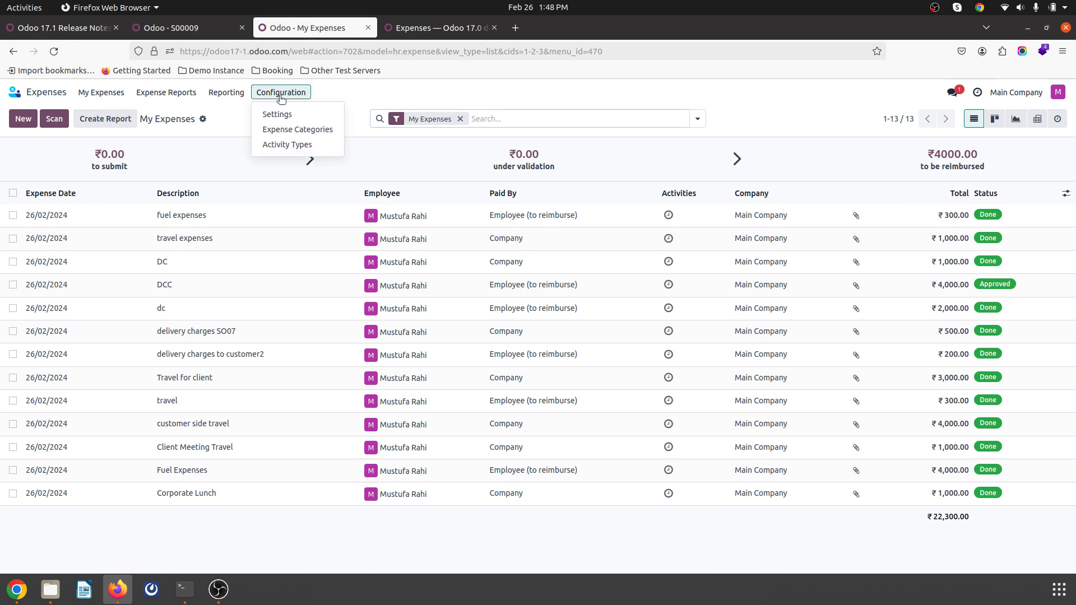
pyautogui.click(286, 132)
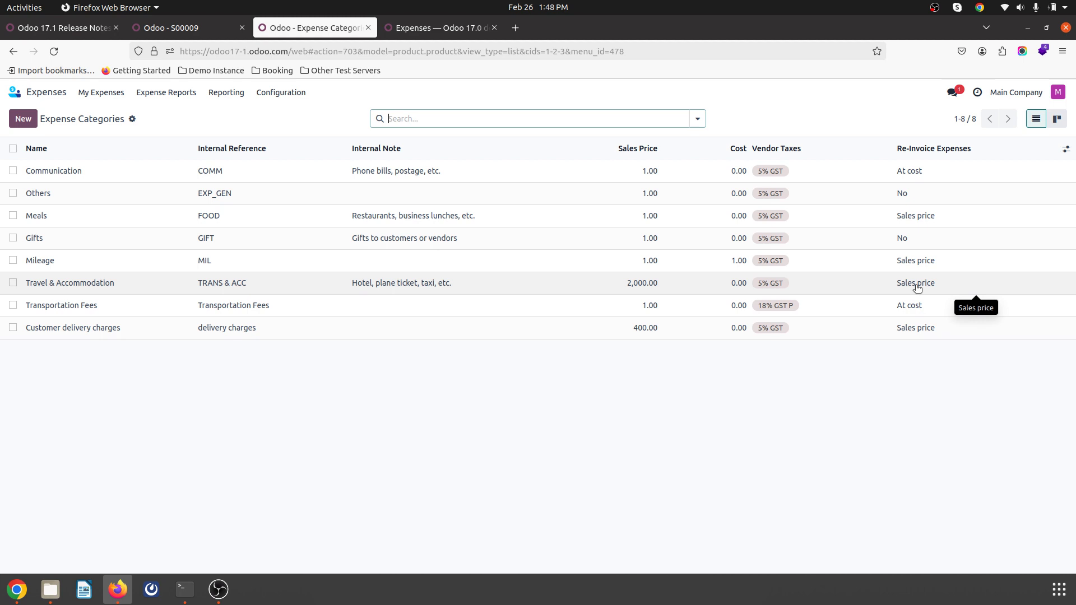
pyautogui.moveTo(729, 238); pyautogui.dragTo(642, 55)
pyautogui.click(483, 98)
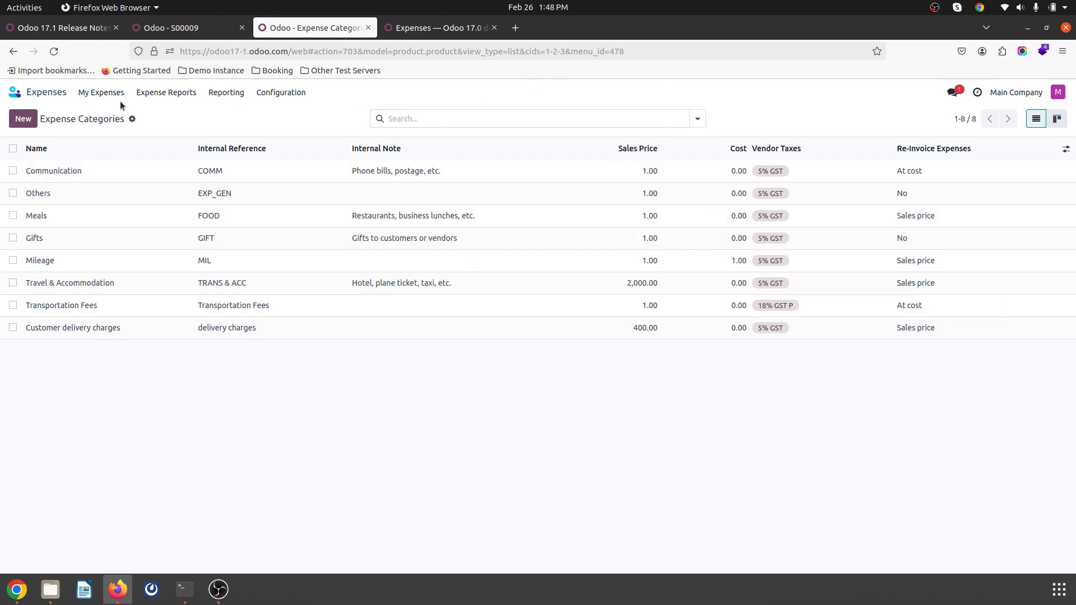
# Create an expense "travel fo sales order 09" in the Travel & Accommodation category with a total of ₹100
pyautogui.click(97, 94)
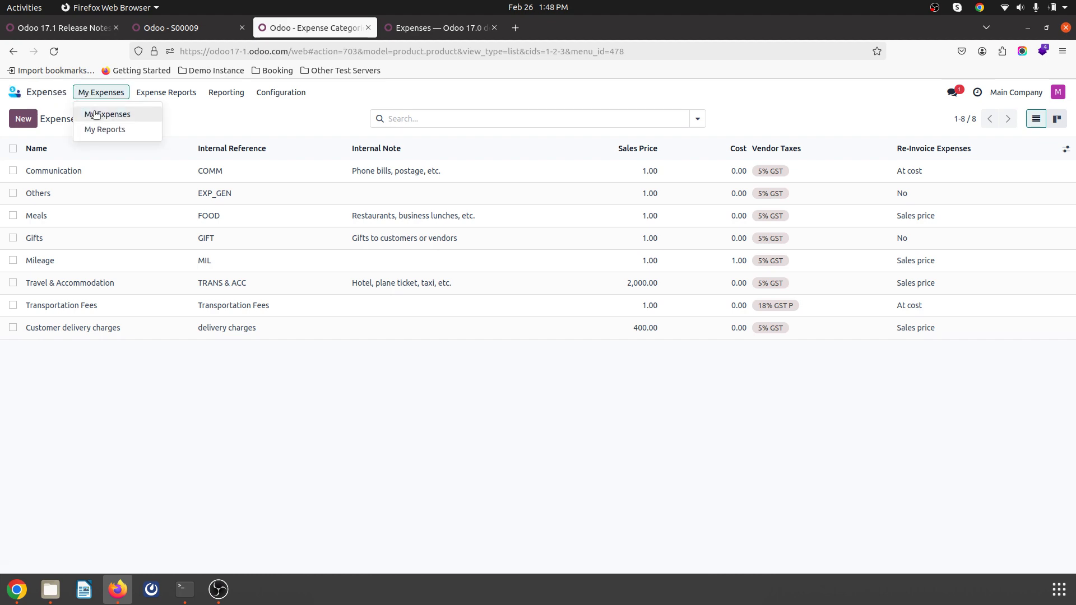
pyautogui.click(94, 113)
pyautogui.click(33, 123)
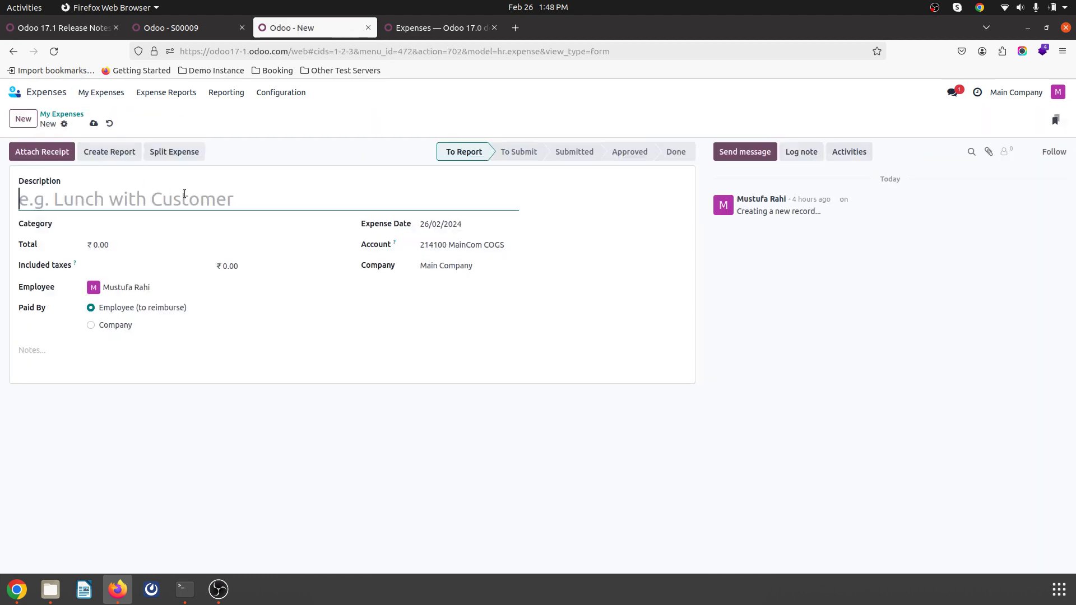
pyautogui.write('travel')
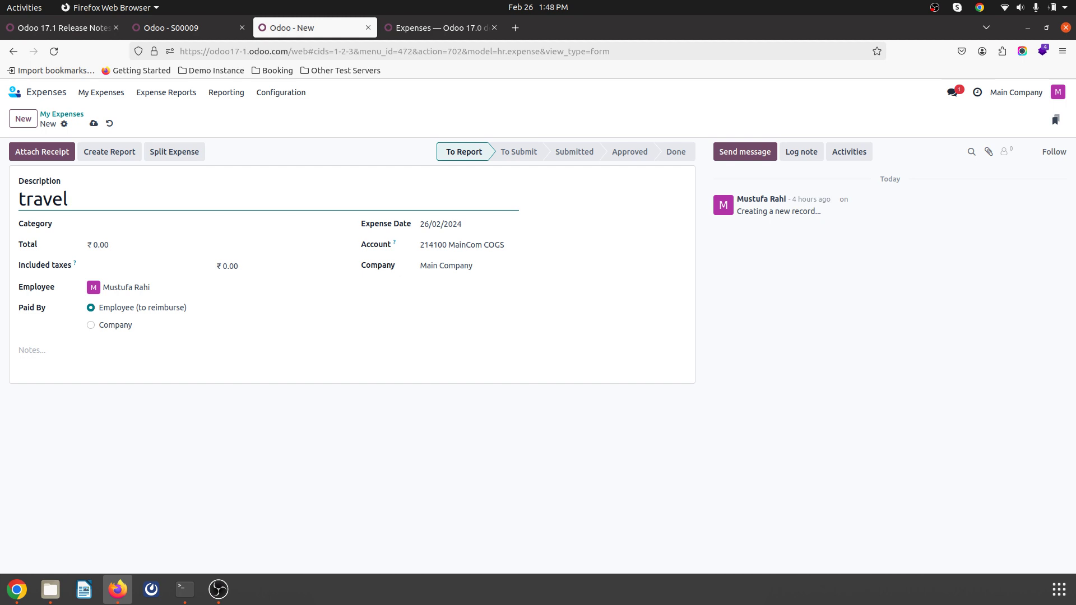
pyautogui.write(' fo sales order 09')
pyautogui.press('Tab')
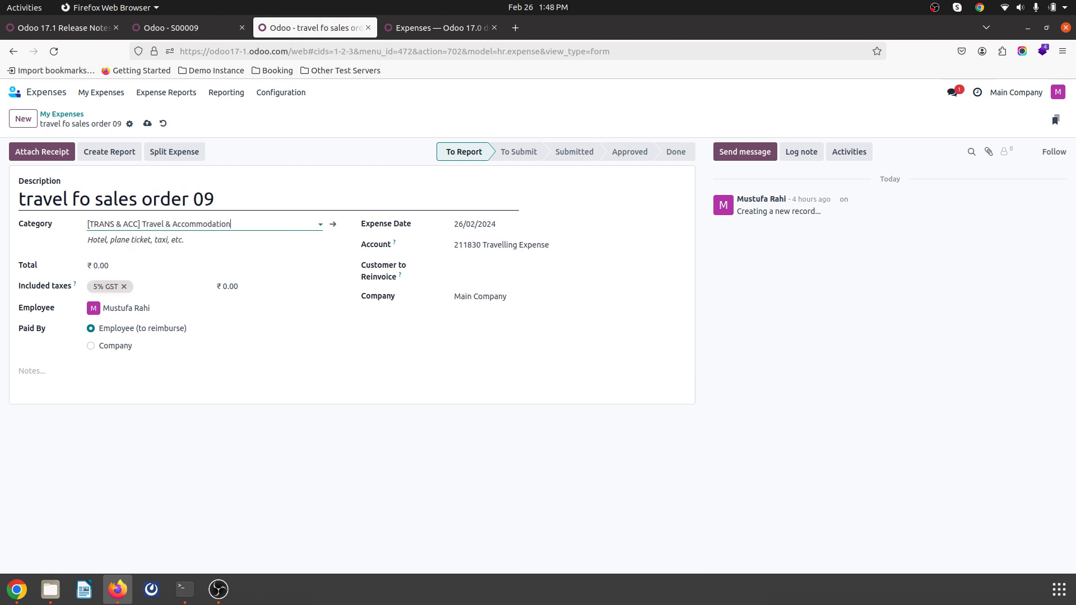
pyautogui.click(125, 267)
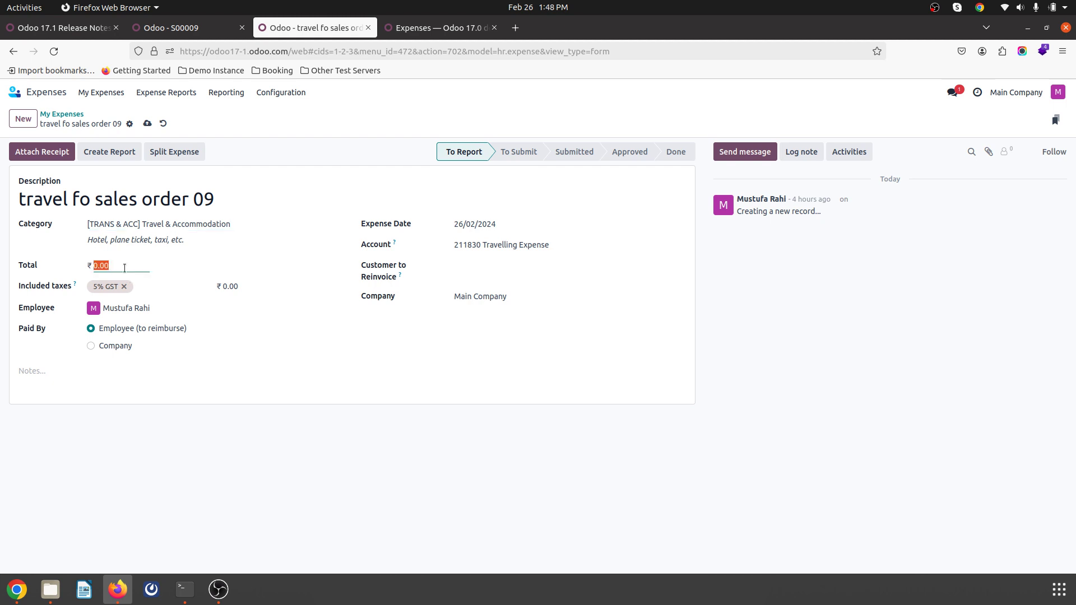
pyautogui.write('100')
pyautogui.press('Tab')
# Set the customer to reinvoice to S00009 - Customer4, paid by Company, with vendor Transportation Company, and save the expense
pyautogui.click(521, 267)
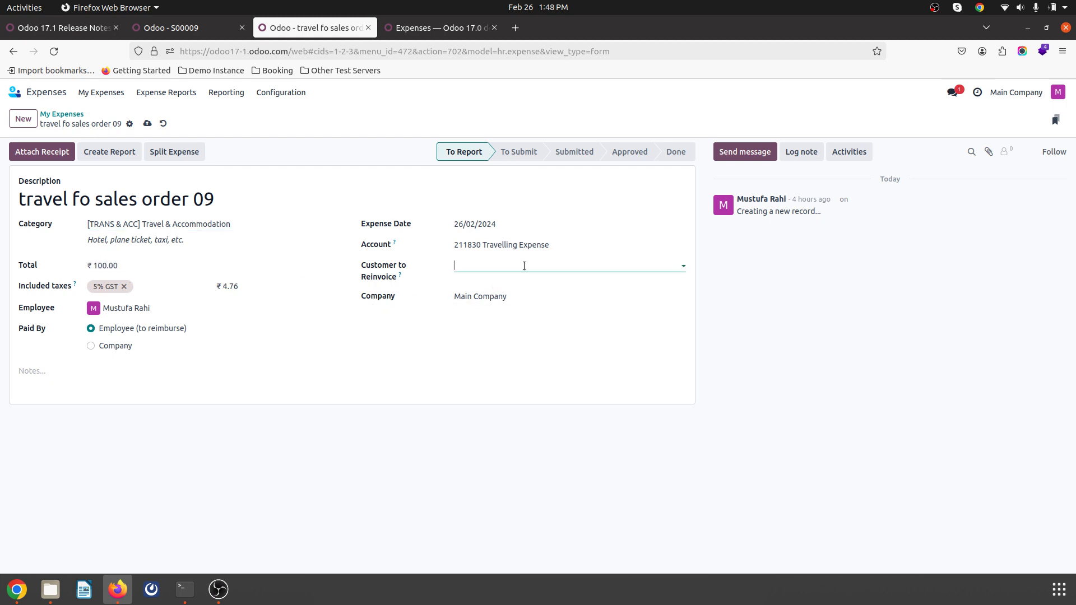
pyautogui.click(519, 284)
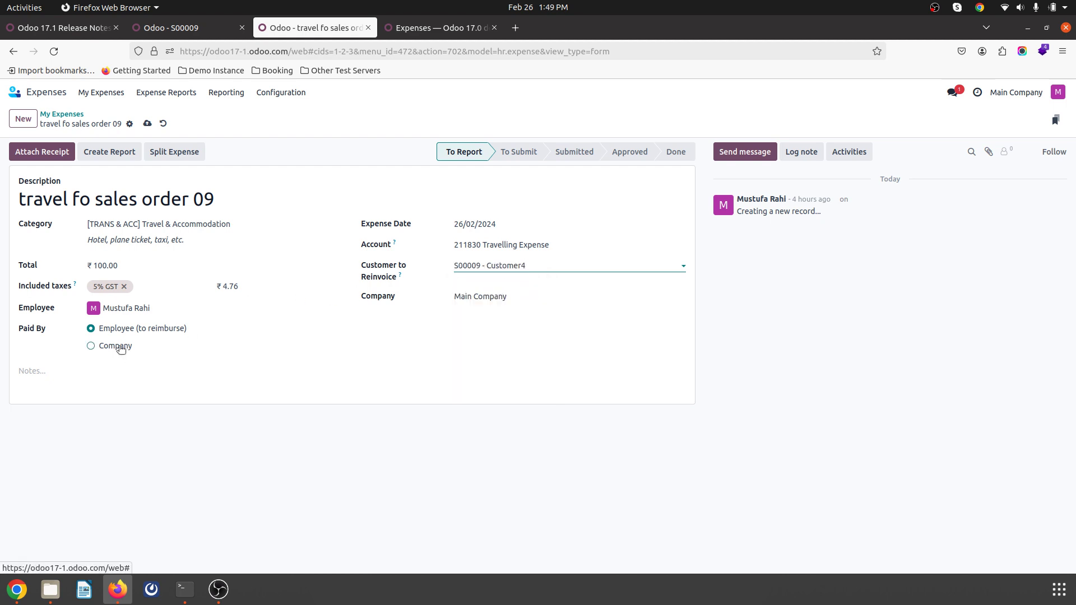
pyautogui.click(91, 346)
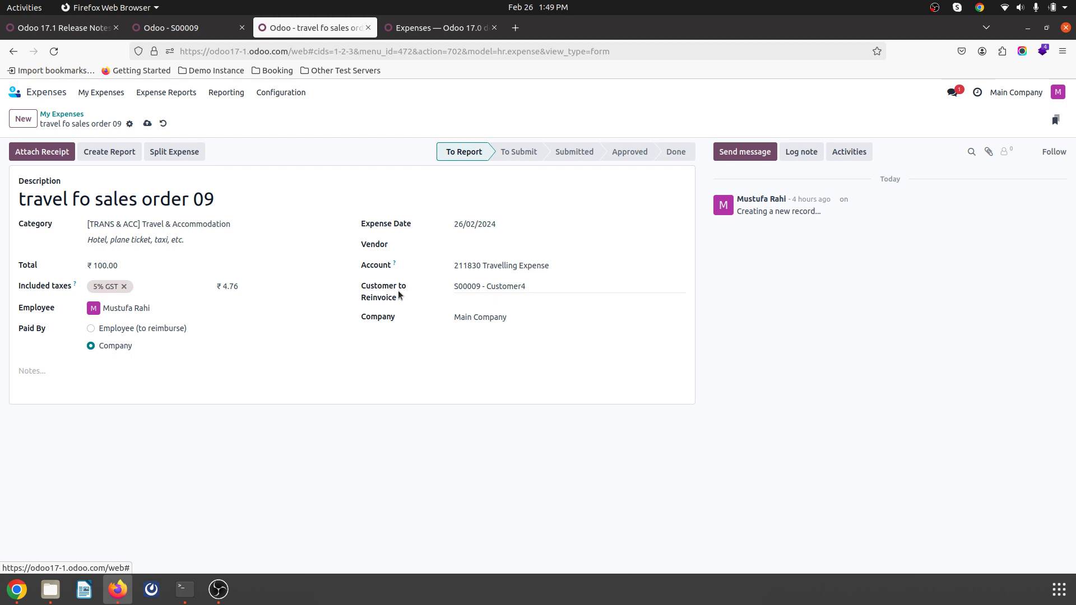
pyautogui.click(499, 248)
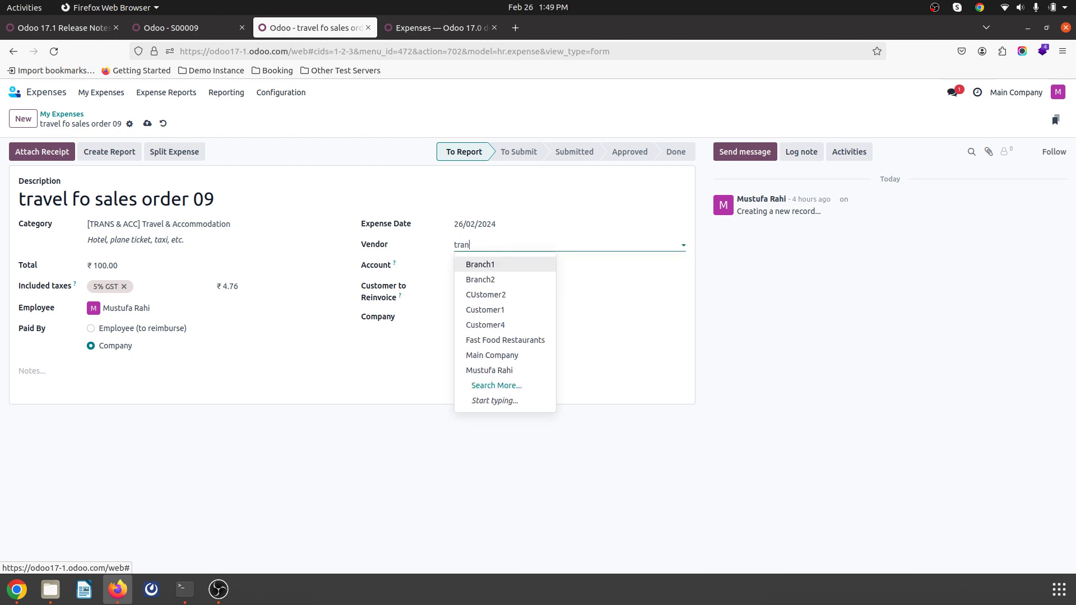
pyautogui.write('tran')
pyautogui.click(559, 267)
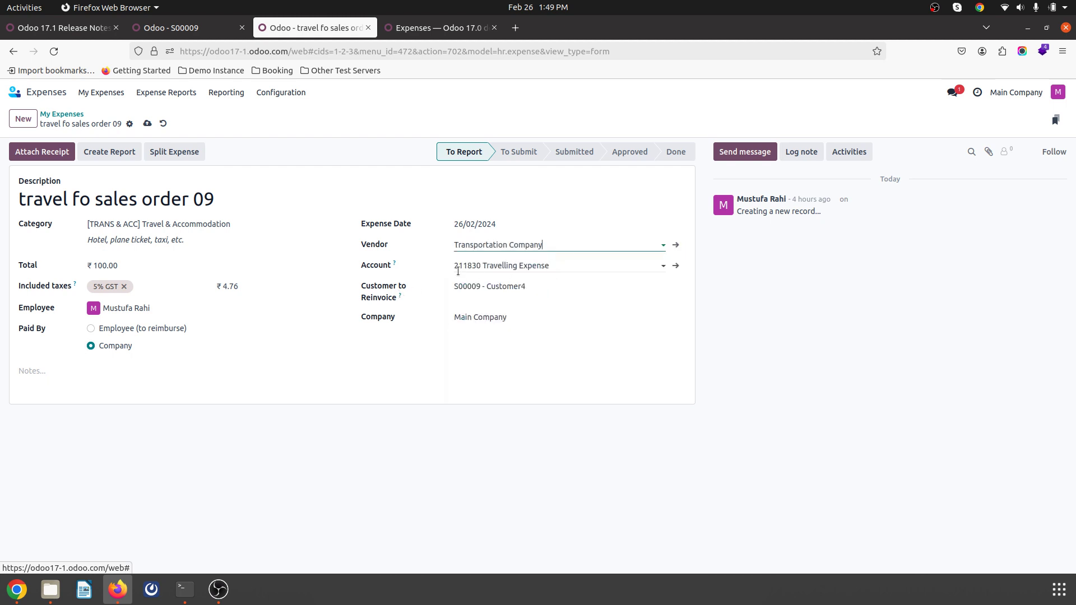
pyautogui.click(147, 123)
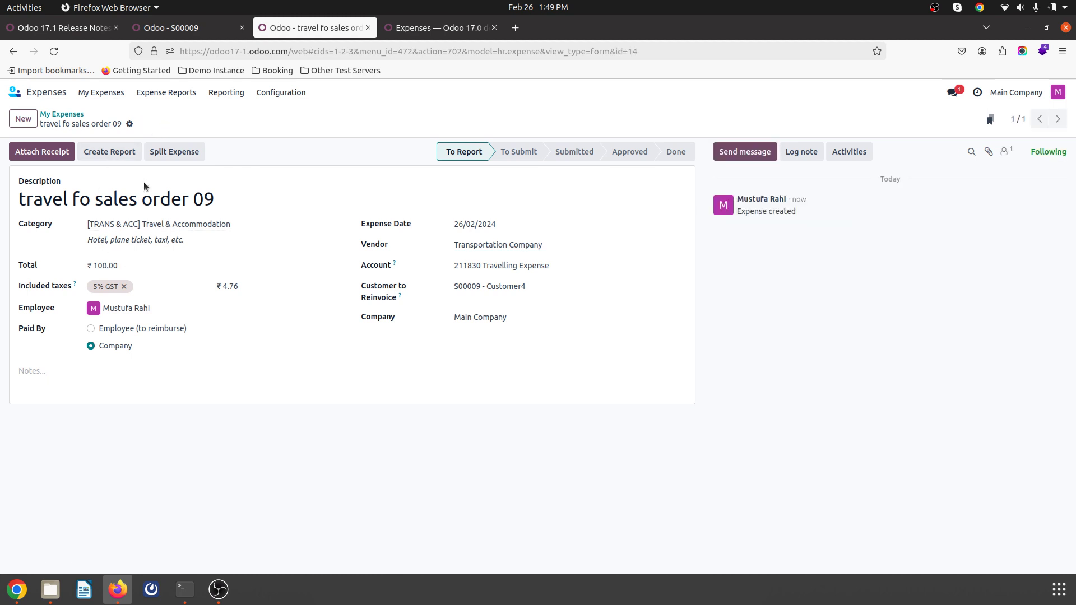
# Create a report from the expense, check its linked sales order and return to the report
pyautogui.click(93, 155)
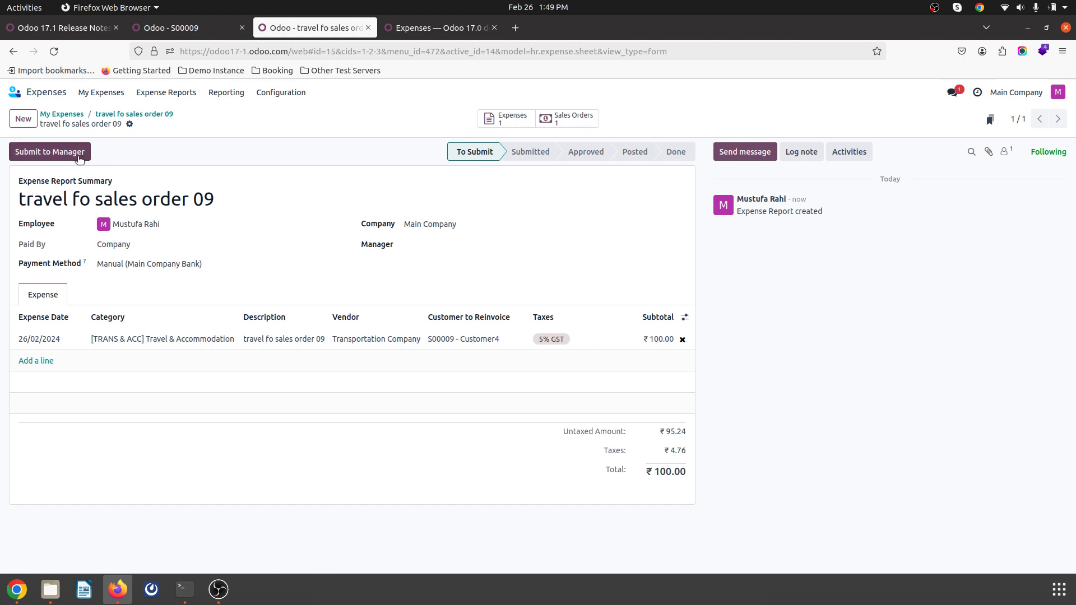
pyautogui.click(561, 119)
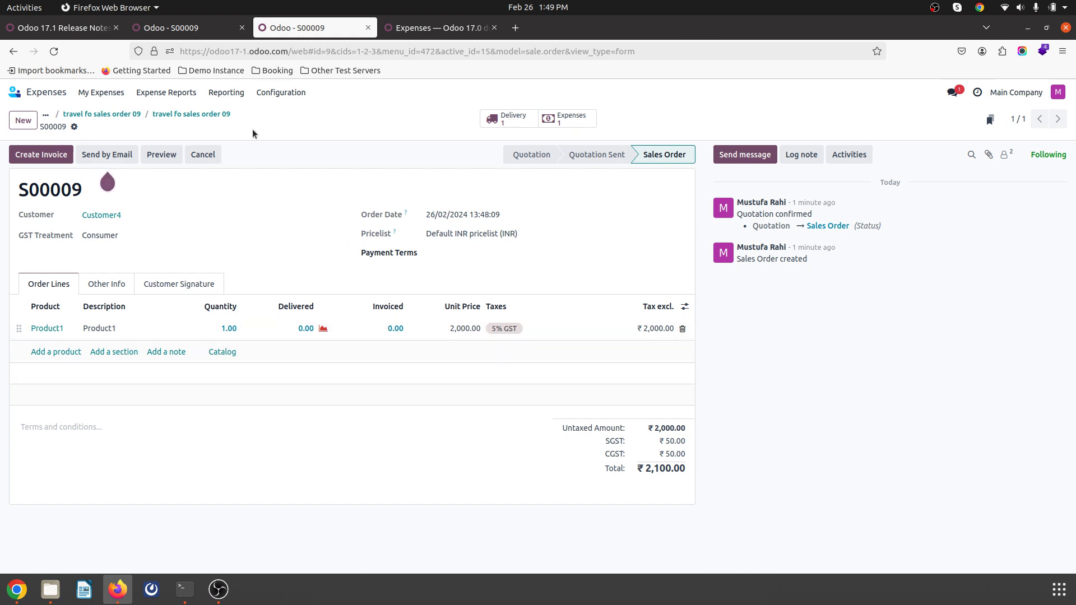
pyautogui.click(201, 114)
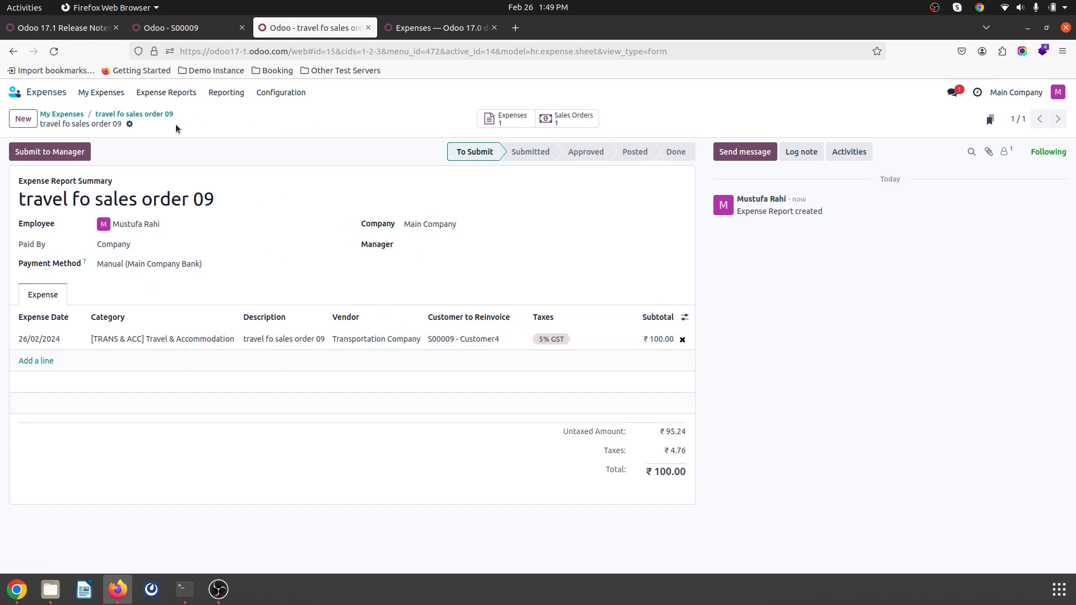
# Submit the expense report to the manager and approve it, then check the linked sales order again
pyautogui.click(69, 151)
pyautogui.click(36, 153)
pyautogui.click(547, 118)
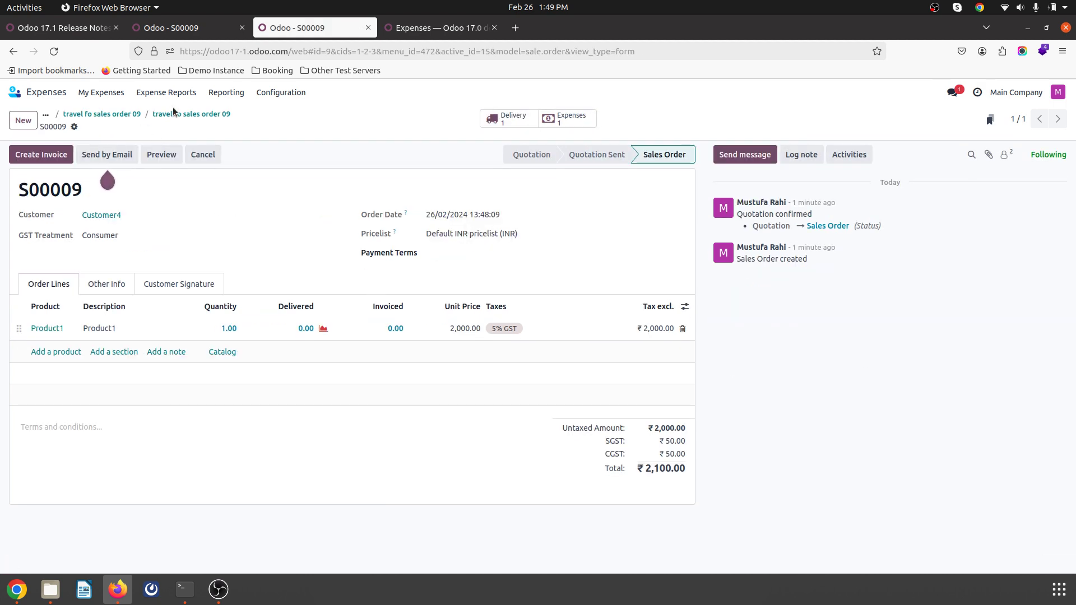
pyautogui.click(180, 113)
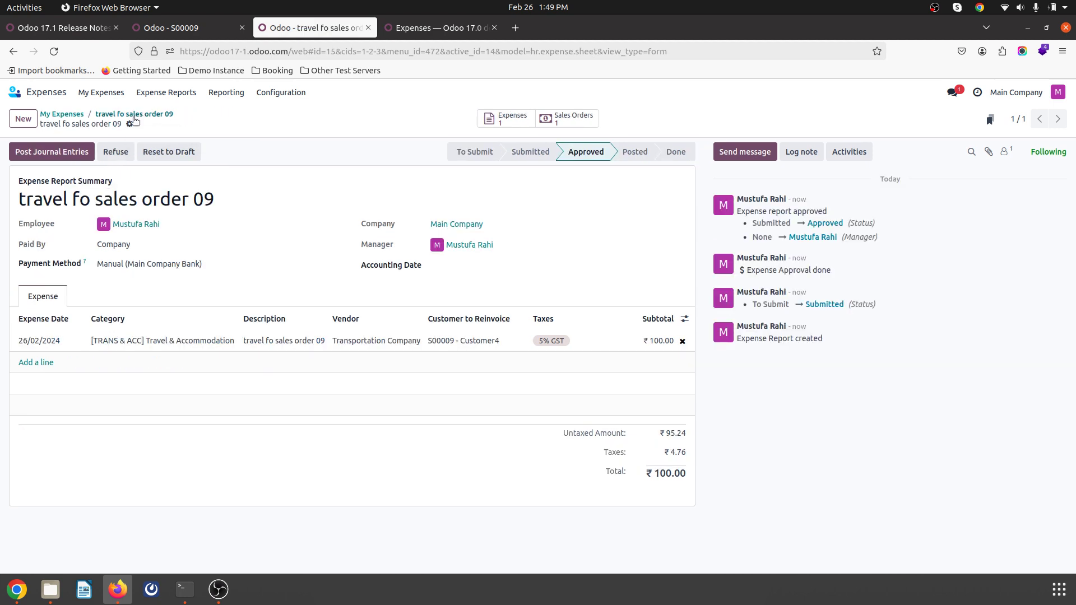
# Post the expense report's journal entries and open the linked sales order to check its order lines
pyautogui.click(52, 152)
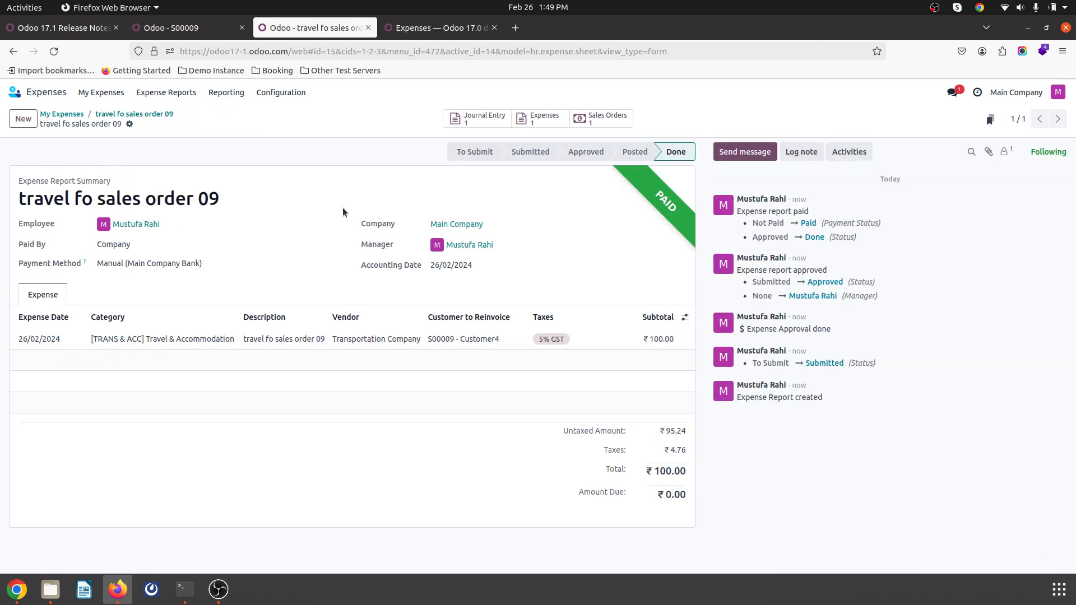
pyautogui.click(605, 120)
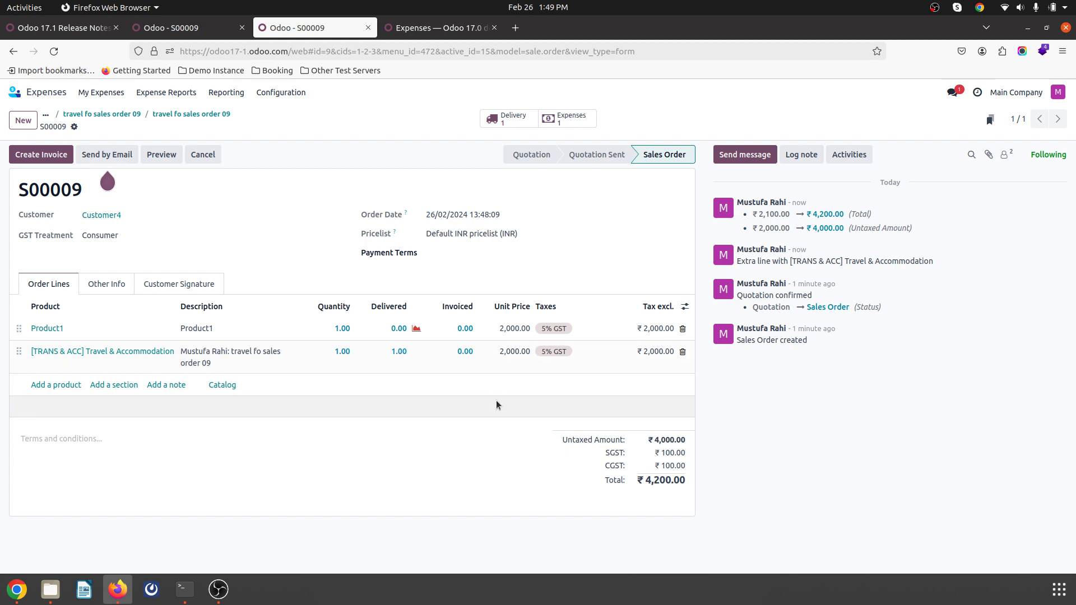
# From the sales order, open the linked travel expense and inspect the sales price and re-invoice policy of its category
pyautogui.click(567, 118)
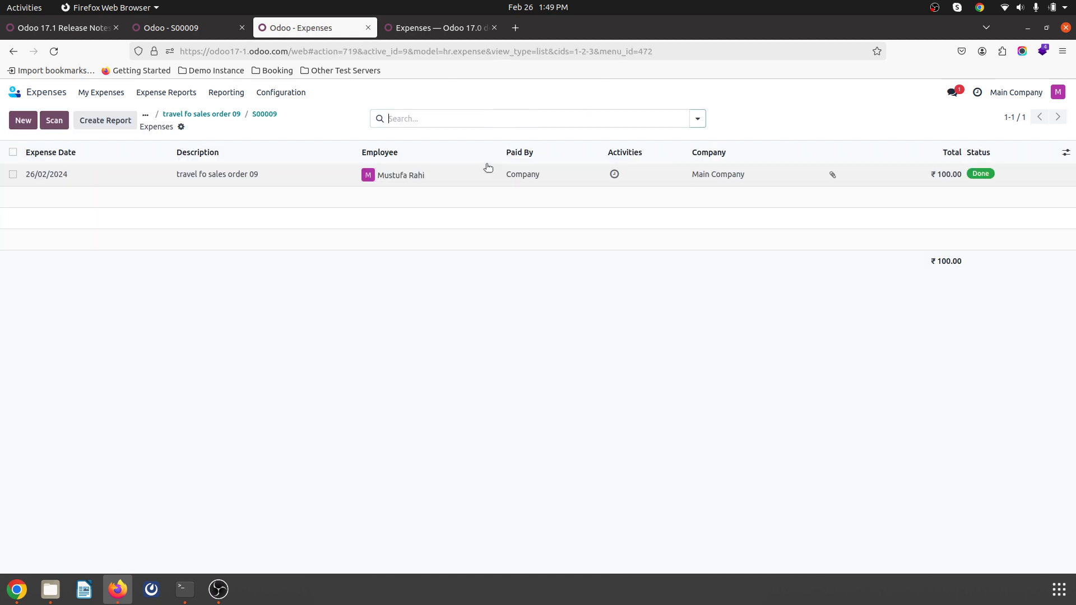
pyautogui.click(218, 175)
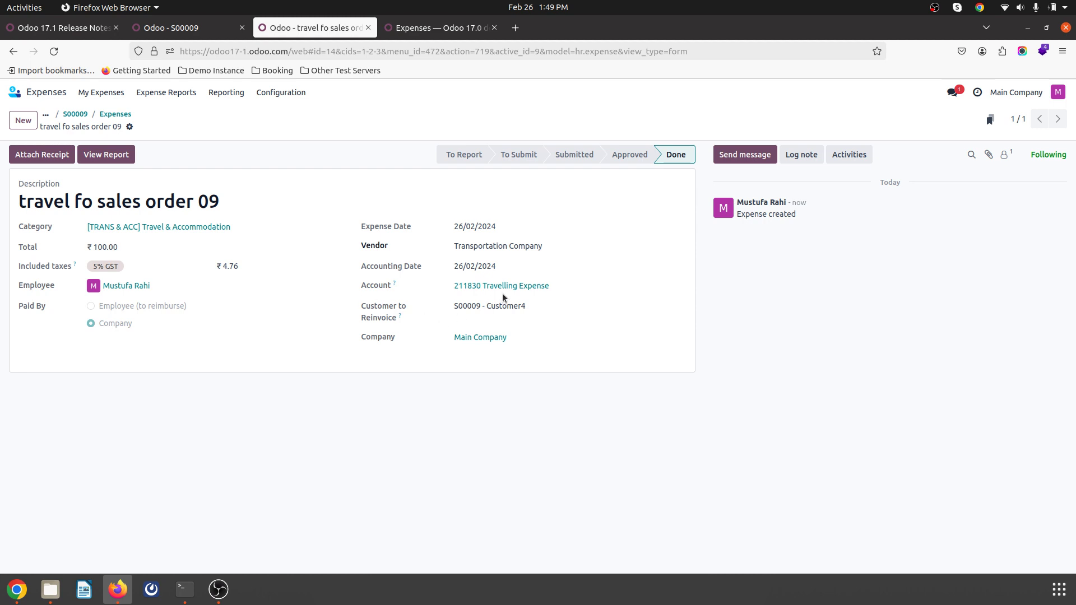
pyautogui.click(212, 232)
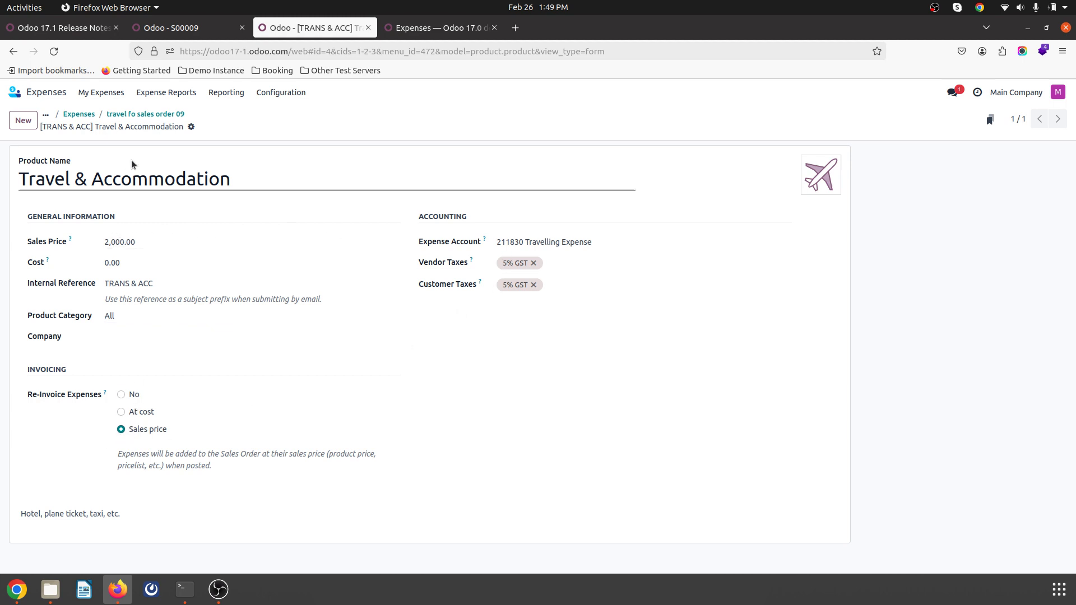
pyautogui.click(129, 115)
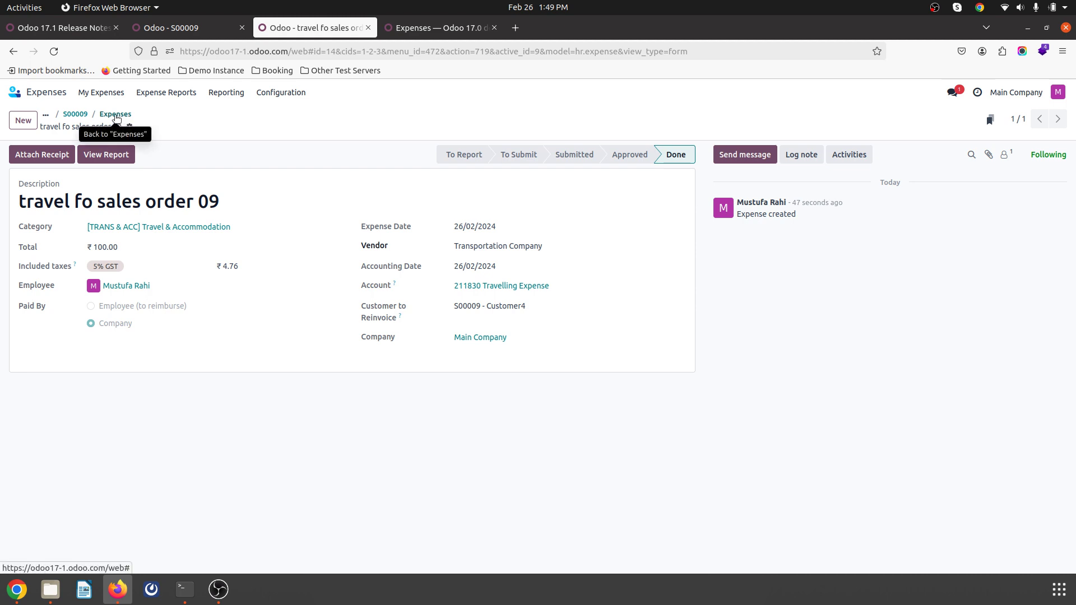
# Go back through the expense report to the My Expenses list and reopen the "travel fo sales order 09" expense
pyautogui.click(115, 114)
pyautogui.click(196, 114)
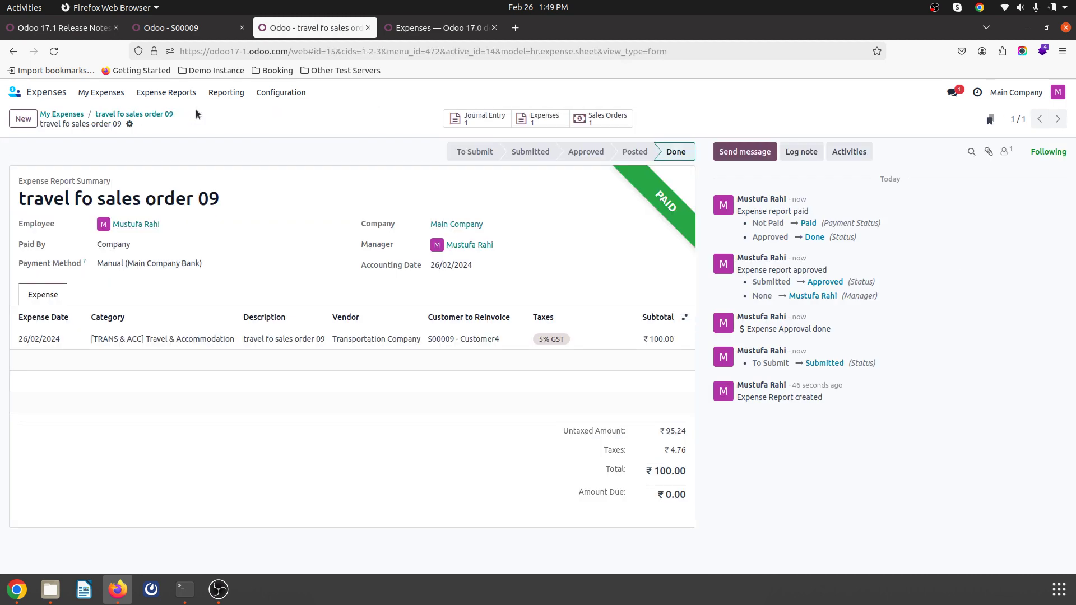
pyautogui.click(140, 115)
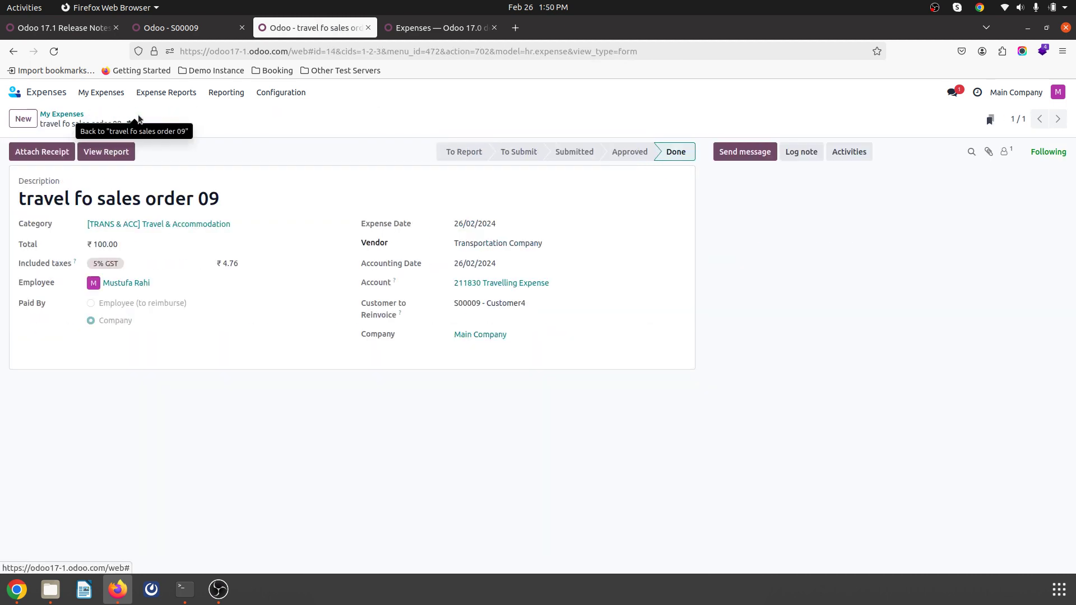
pyautogui.click(72, 115)
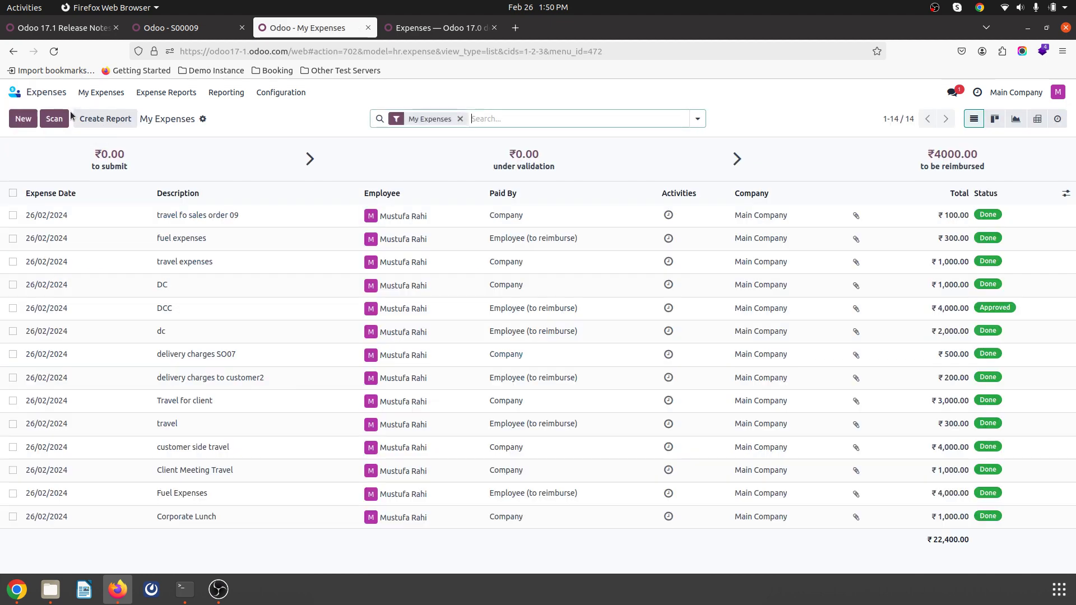
pyautogui.click(171, 213)
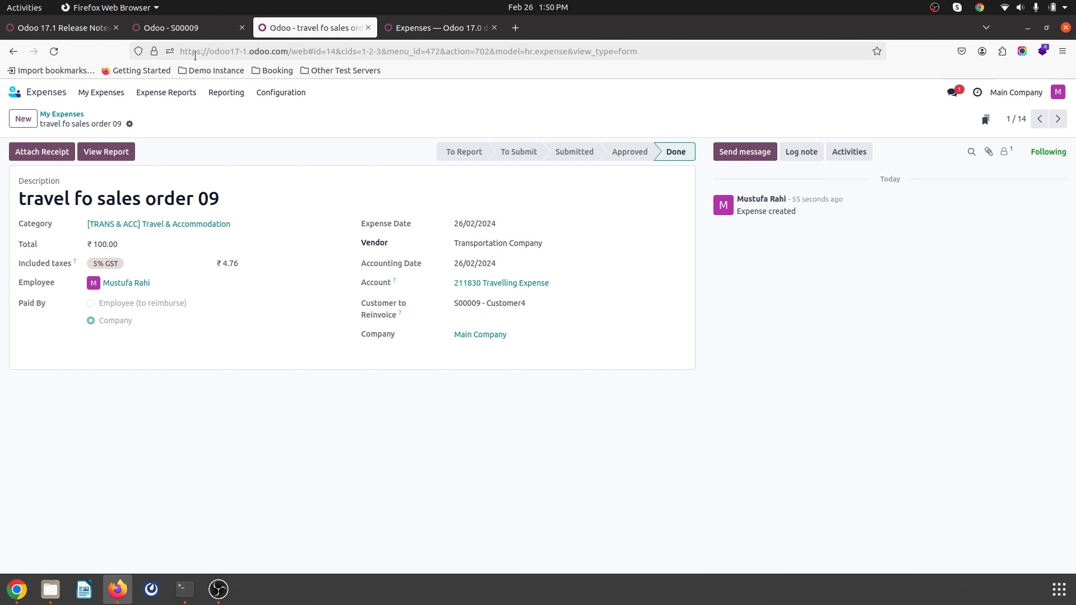
# In the sales order tab, reload S00009 by reopening it from the quotations list, dismissing the invoice creation dialog
pyautogui.click(193, 32)
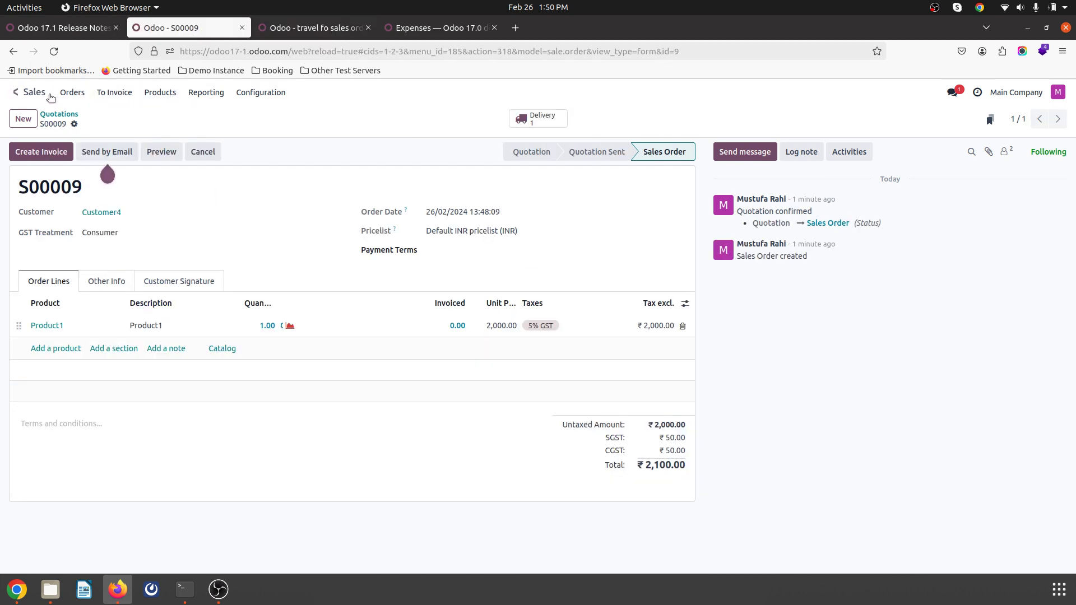
pyautogui.click(54, 156)
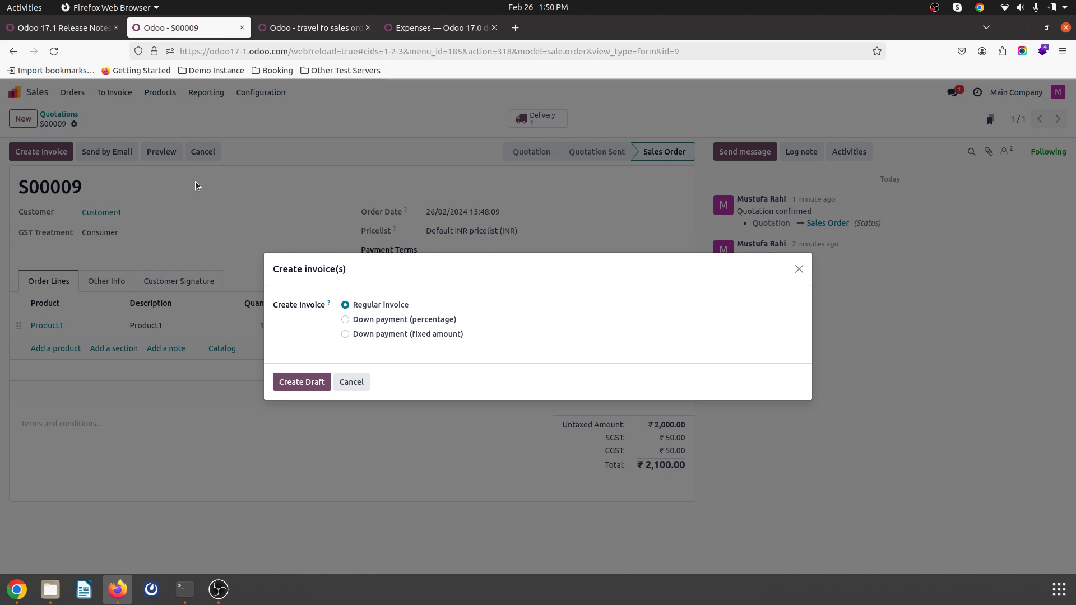
pyautogui.press('Escape')
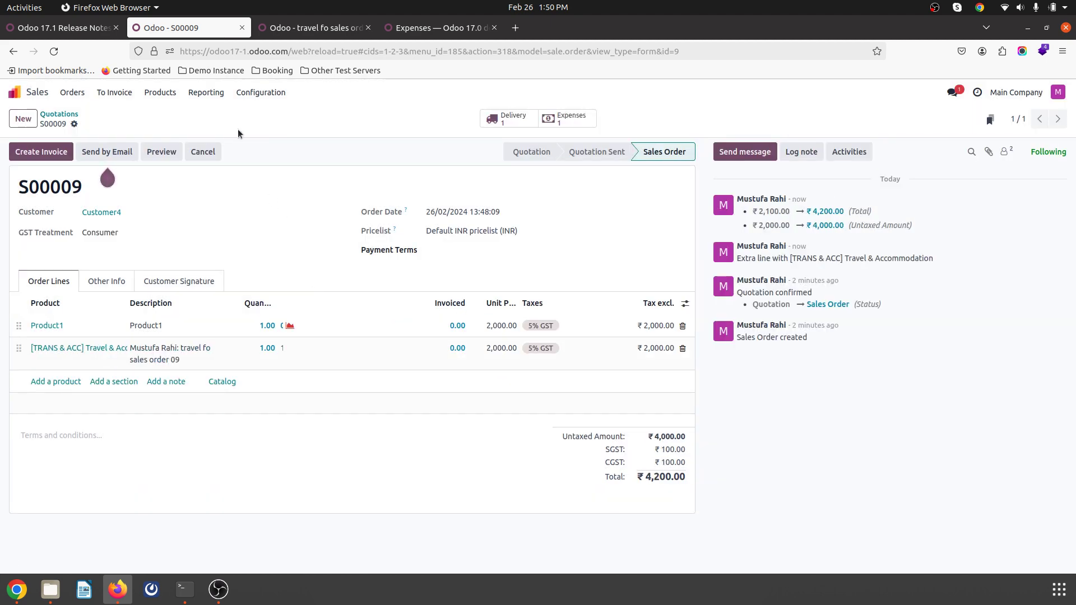
pyautogui.click(59, 115)
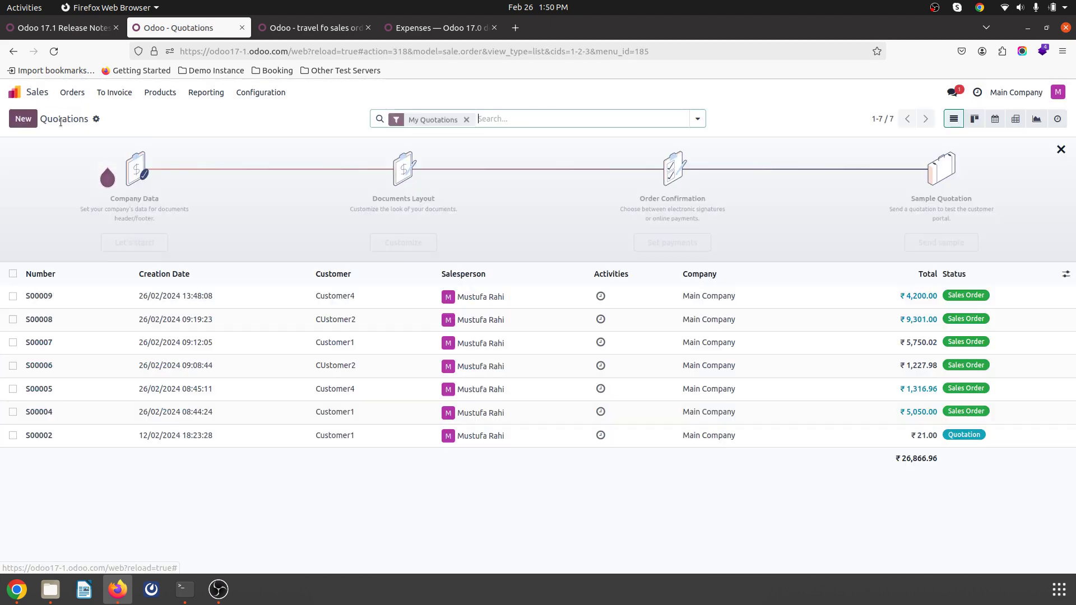
pyautogui.click(187, 304)
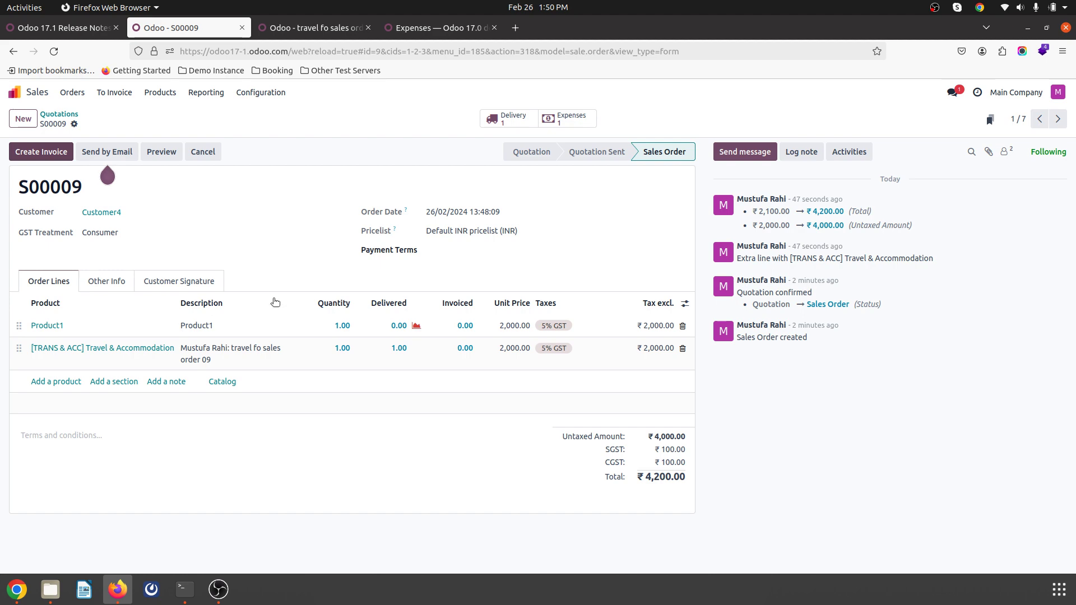
# Create and confirm a regular invoice for S00009 and review its journal items
pyautogui.click(62, 153)
pyautogui.click(303, 383)
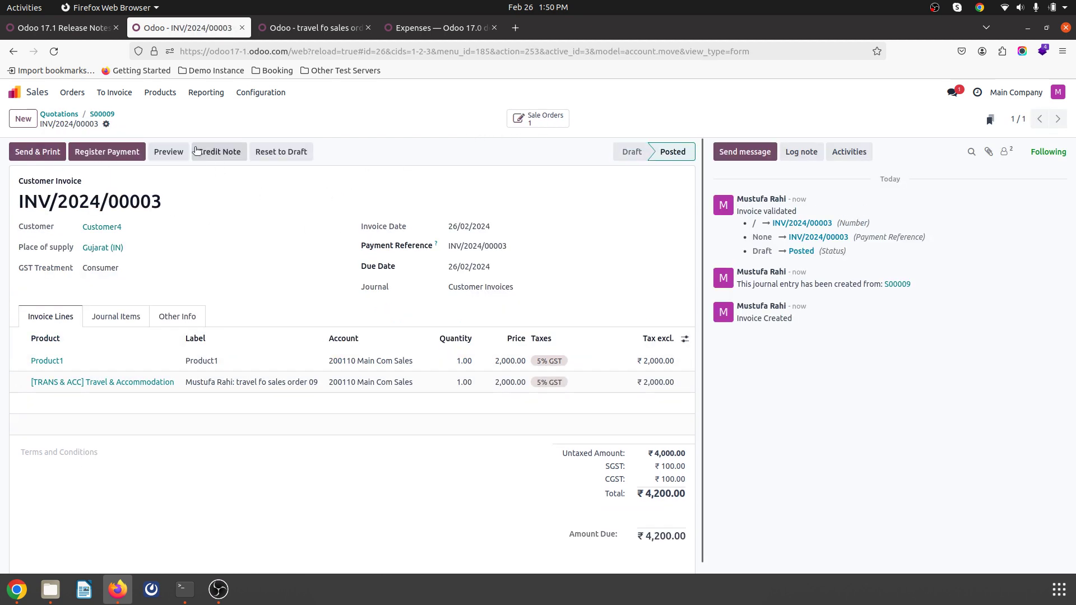
pyautogui.click(115, 316)
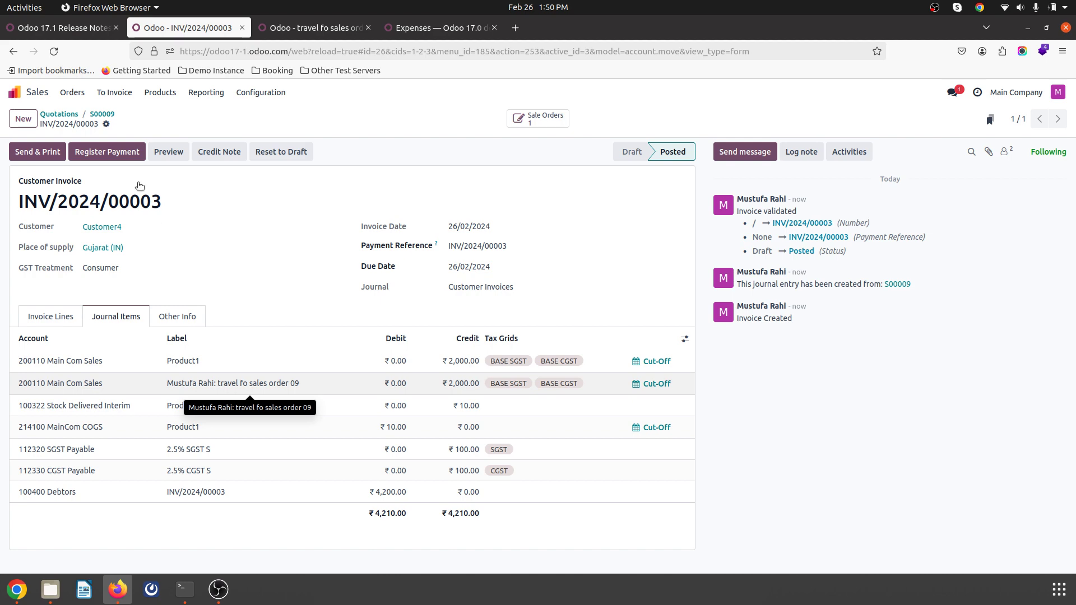
# Return to the quotations list and switch back to the tab with the travel expense
pyautogui.click(63, 109)
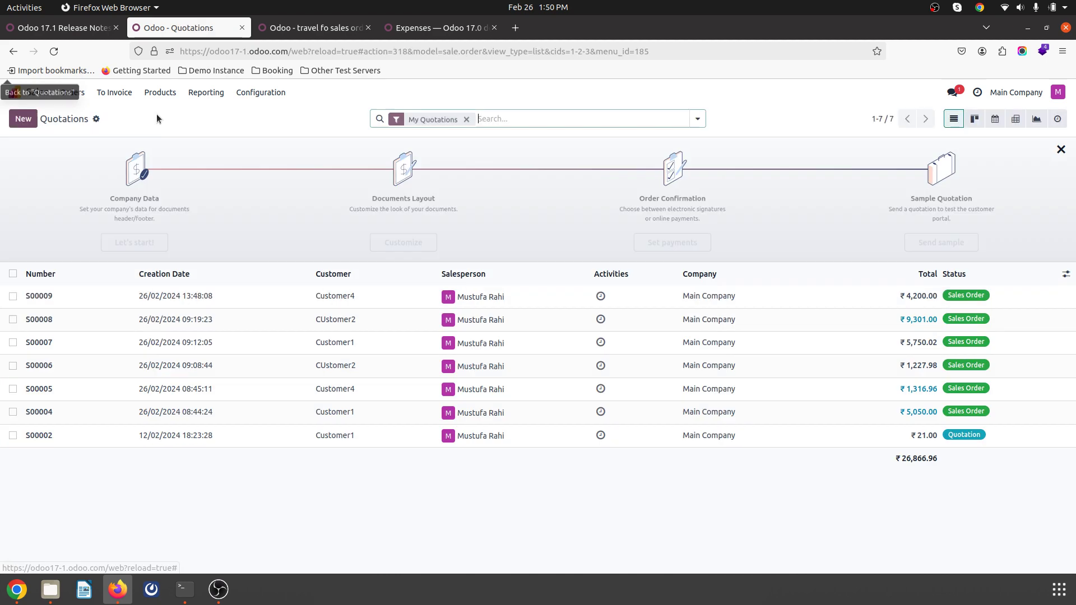
pyautogui.click(314, 27)
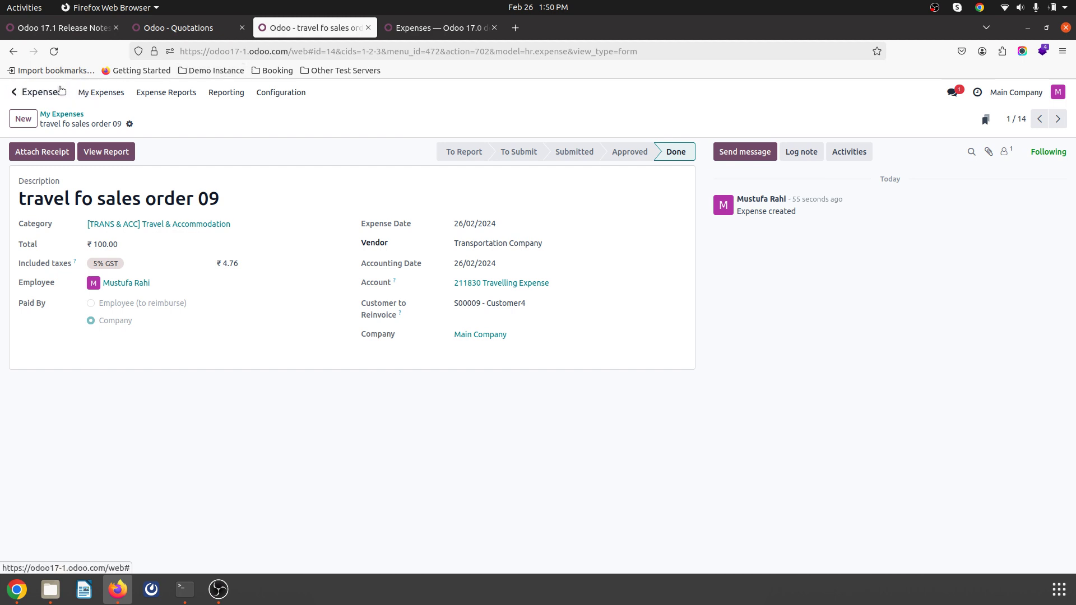